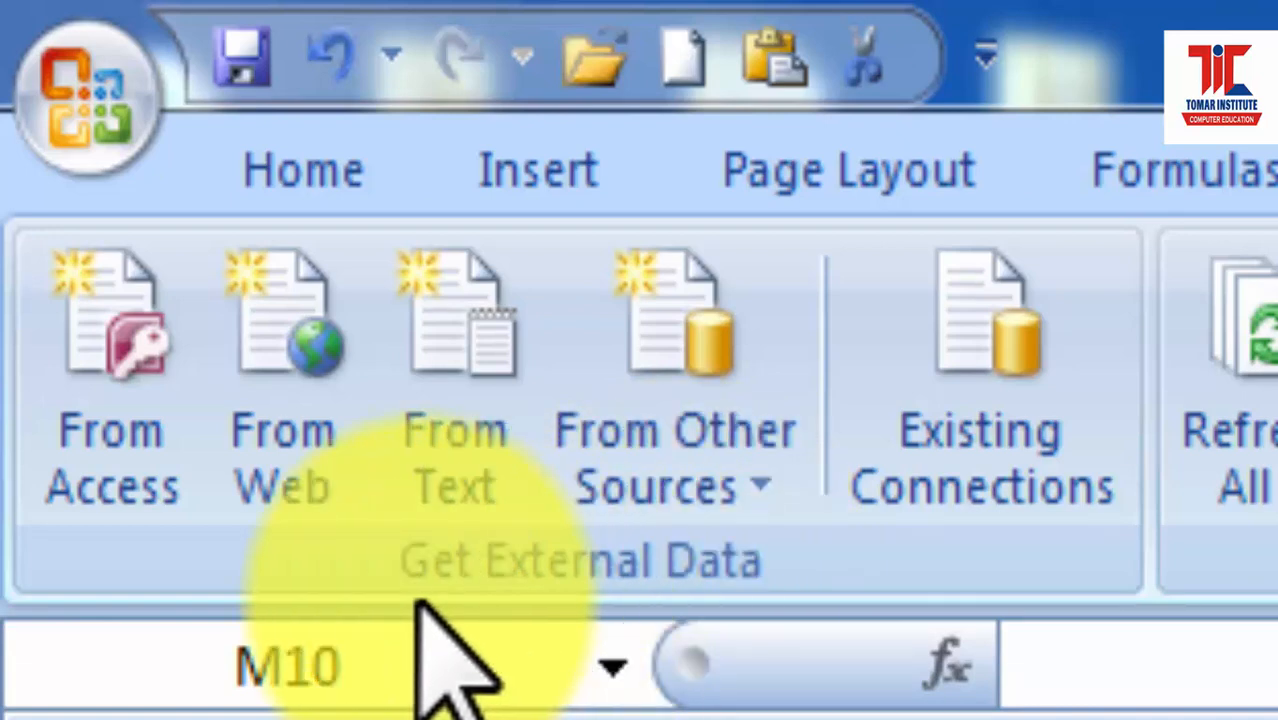
# Import the SchoolNewDb Access database as a table into the existing worksheet at cell M10
pyautogui.click(138, 498)
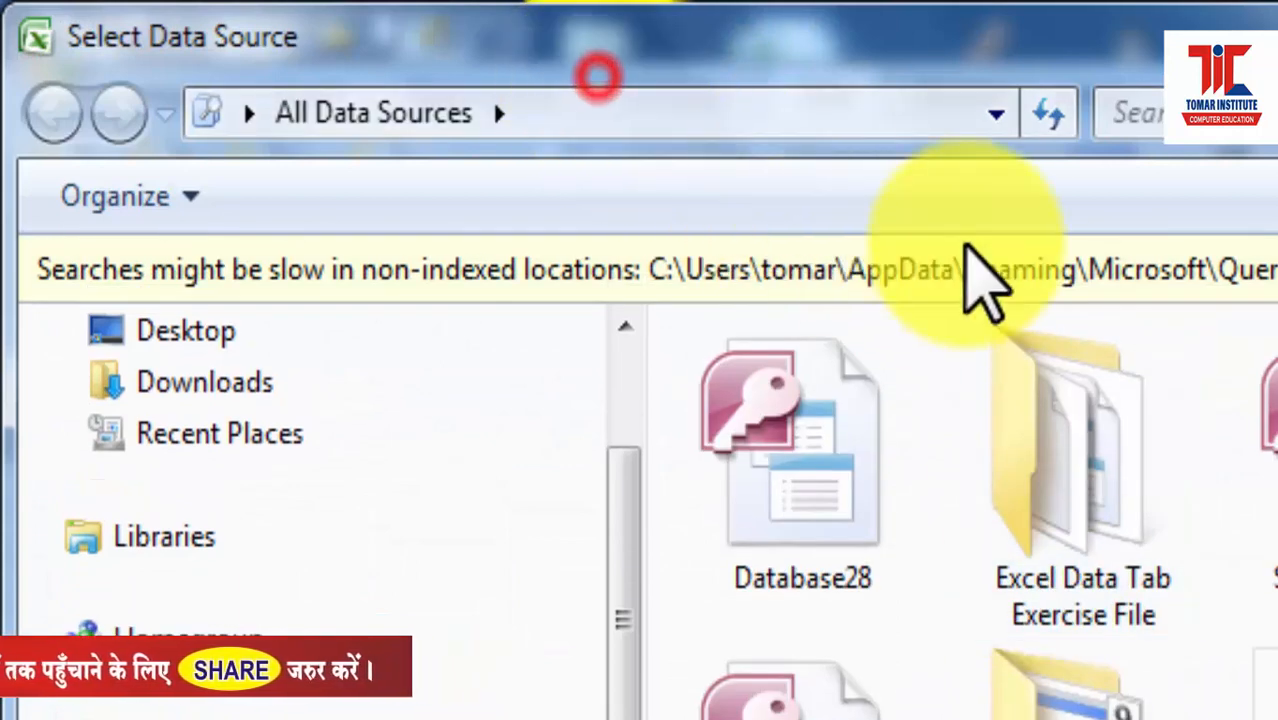
pyautogui.moveTo(660, 52); pyautogui.dragTo(1183, 293)
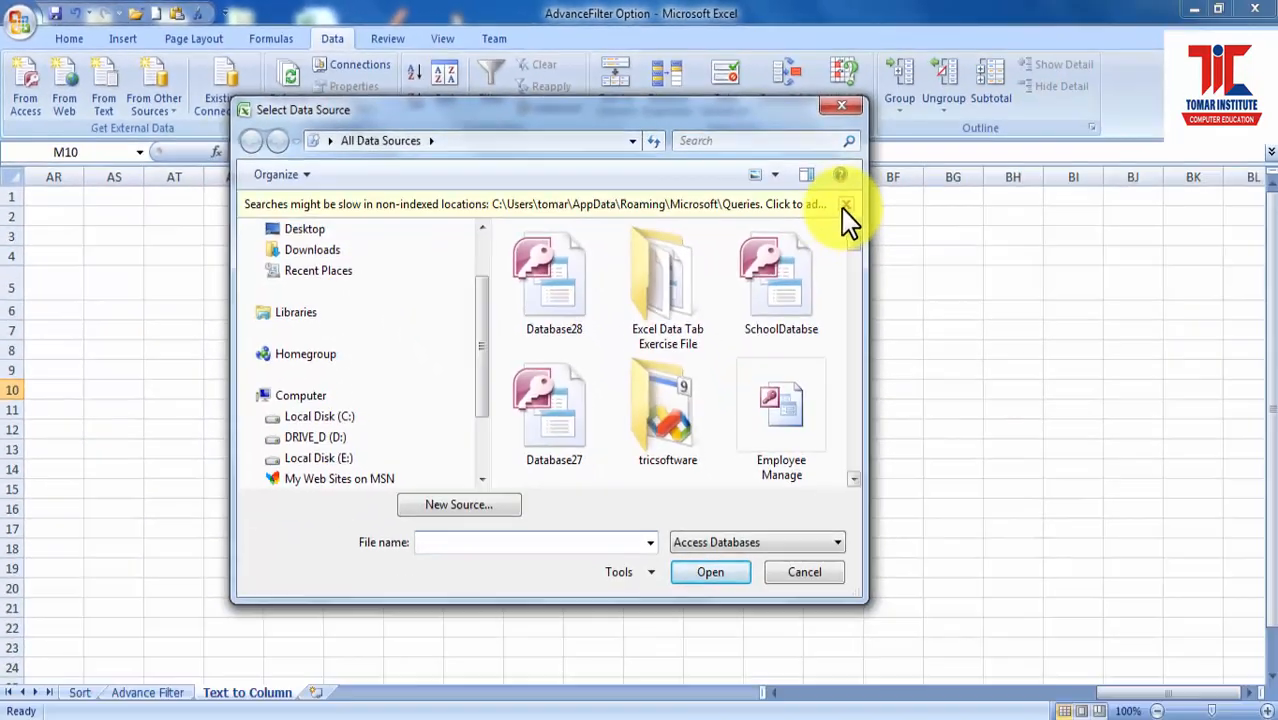
pyautogui.click(842, 208)
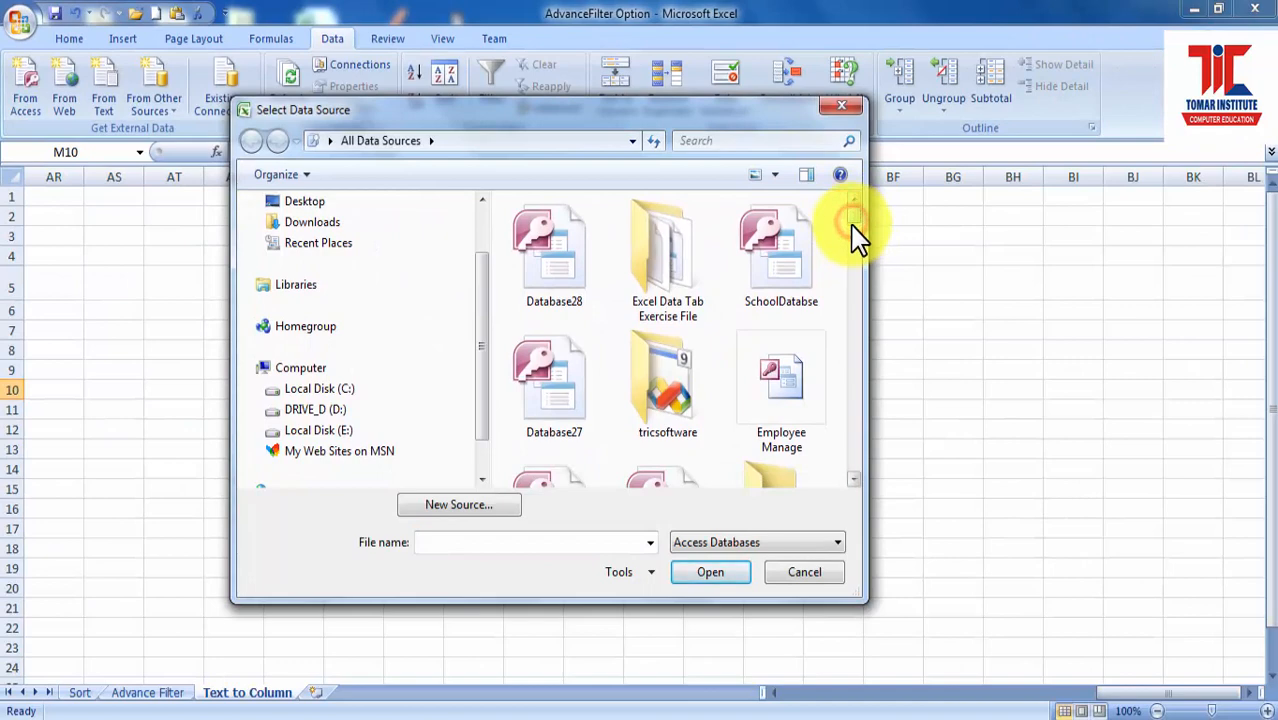
pyautogui.scroll(-5, 856, 232)
pyautogui.scroll(5, 856, 230)
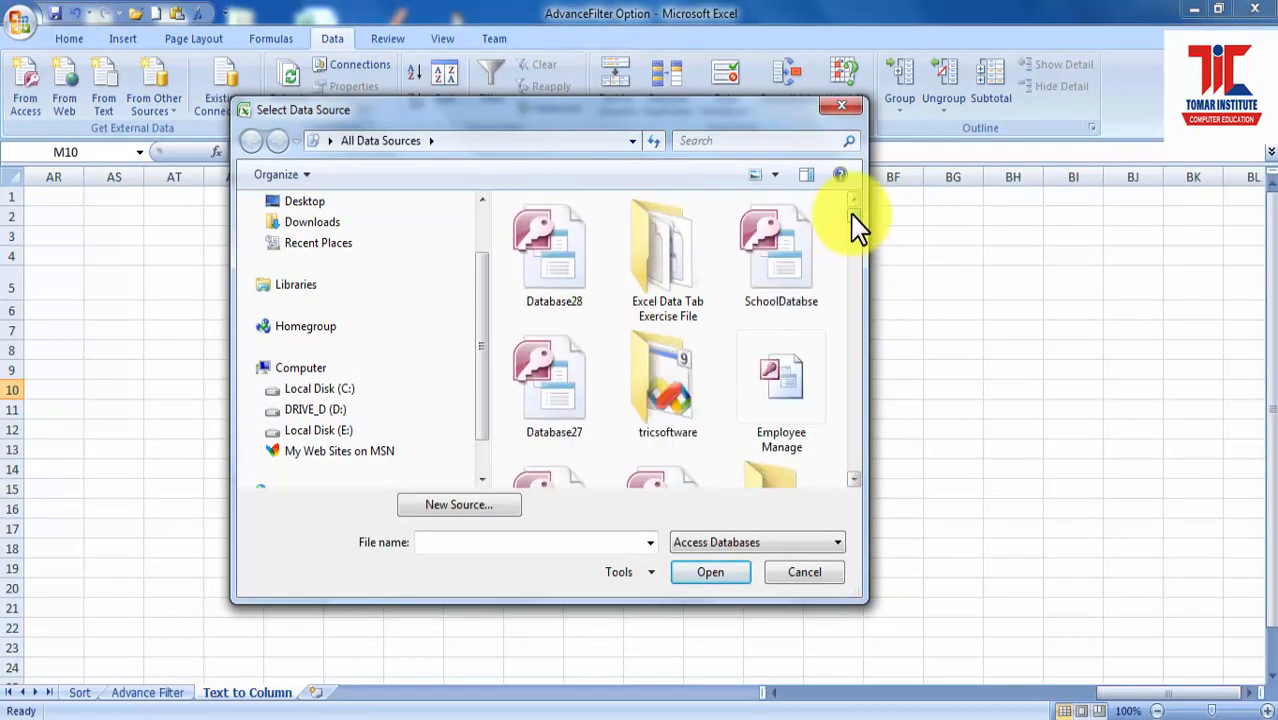
pyautogui.click(852, 479)
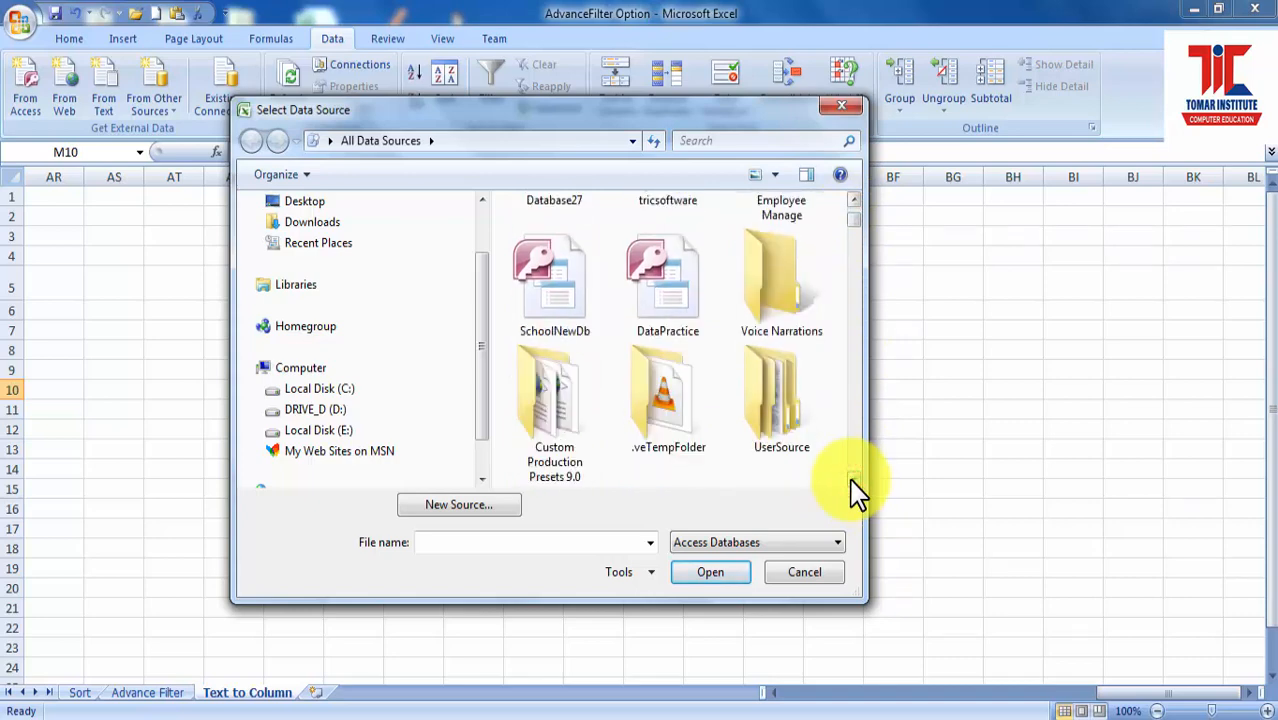
pyautogui.click(554, 297)
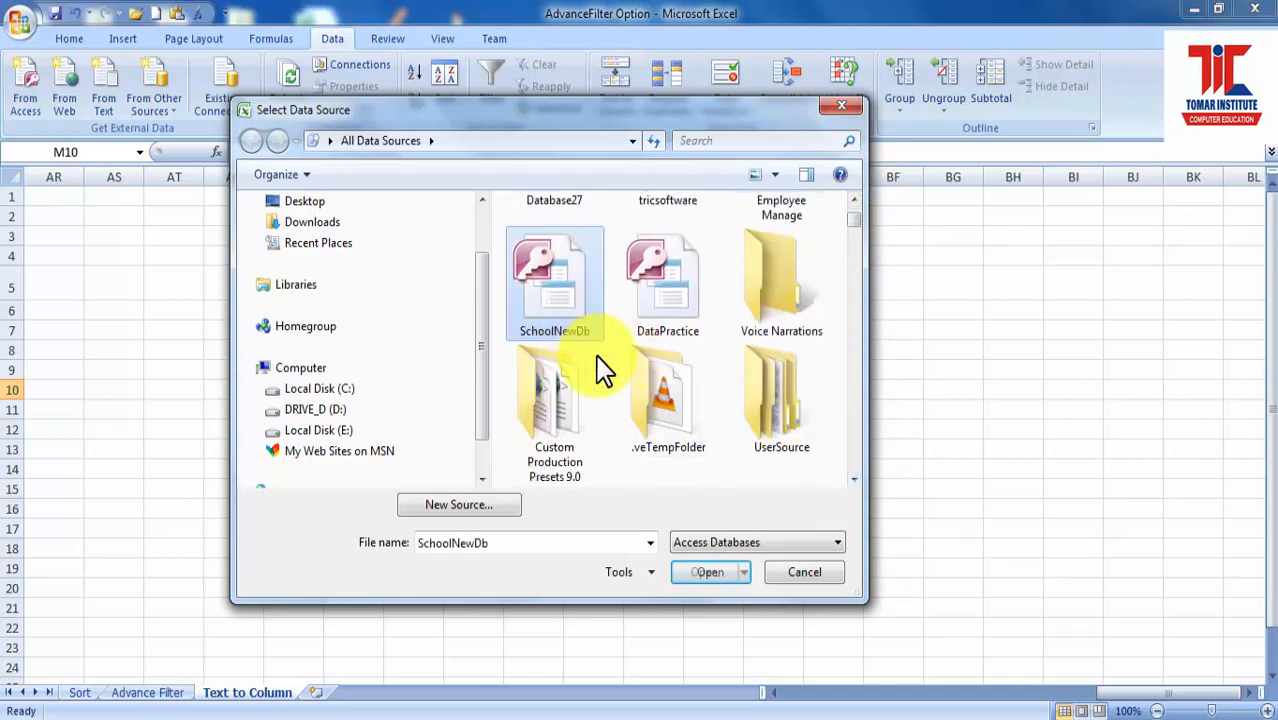
pyautogui.click(692, 576)
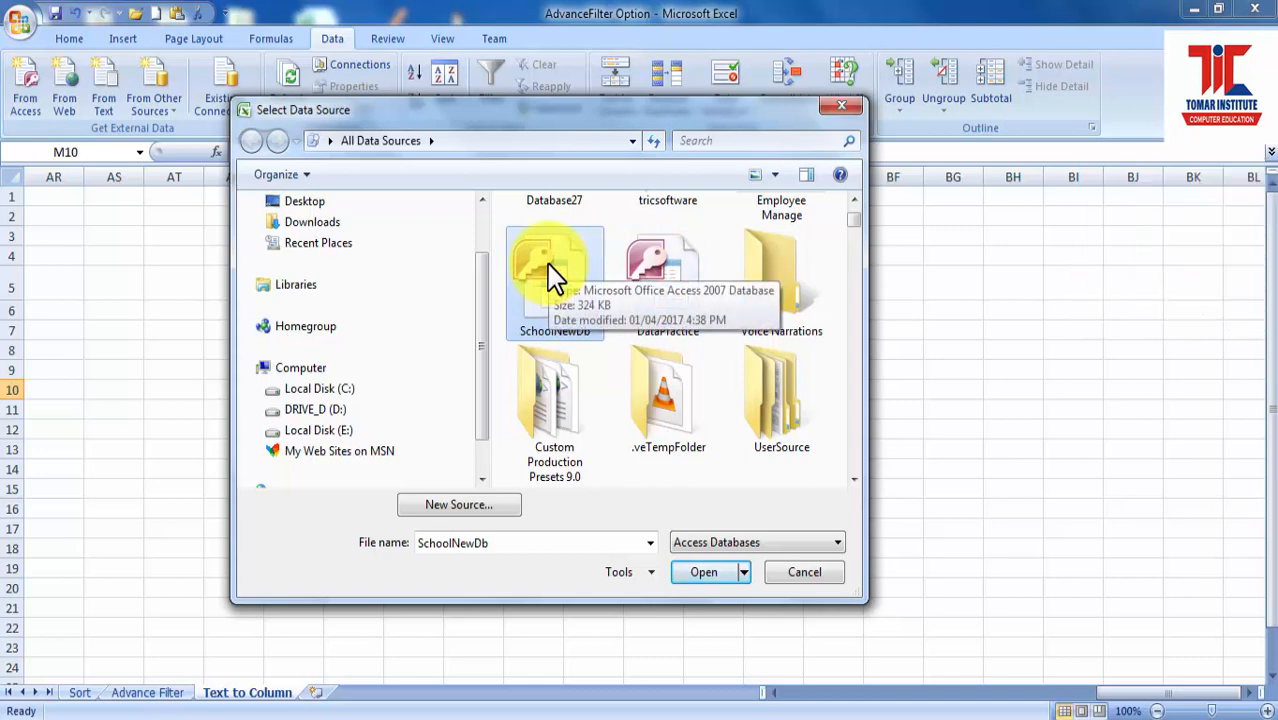
pyautogui.click(694, 574)
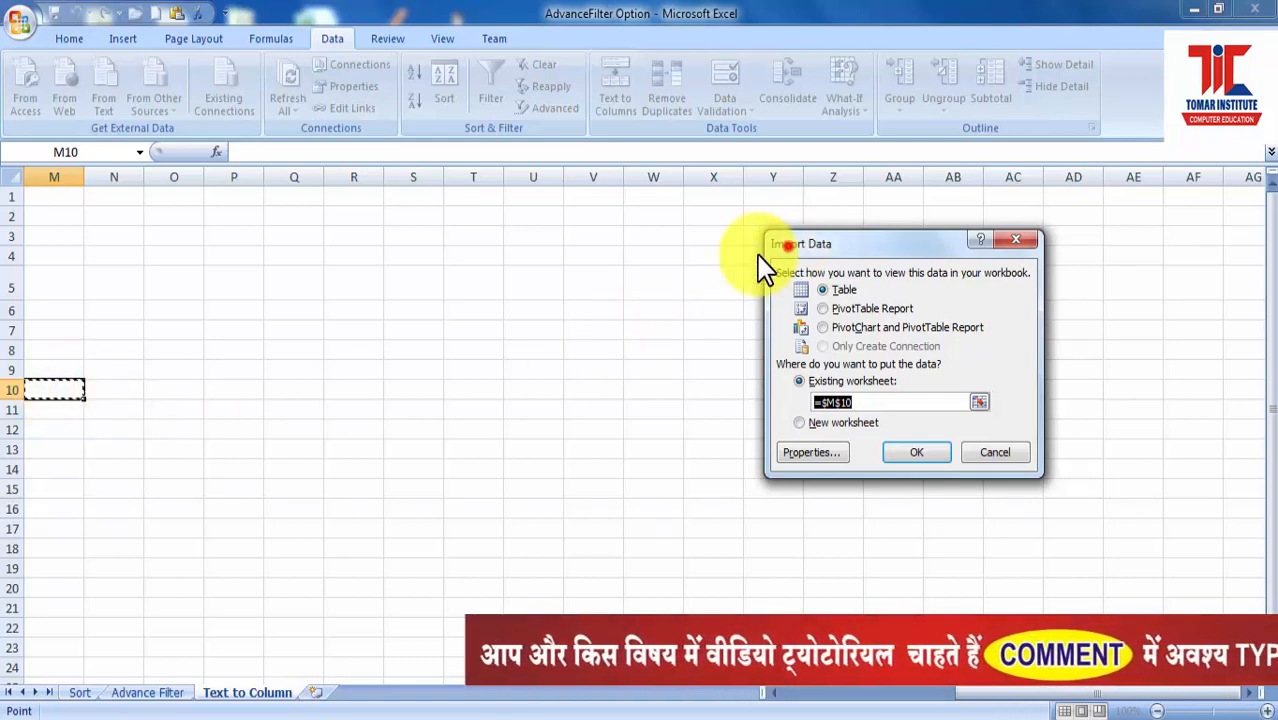
pyautogui.moveTo(788, 246); pyautogui.dragTo(339, 299)
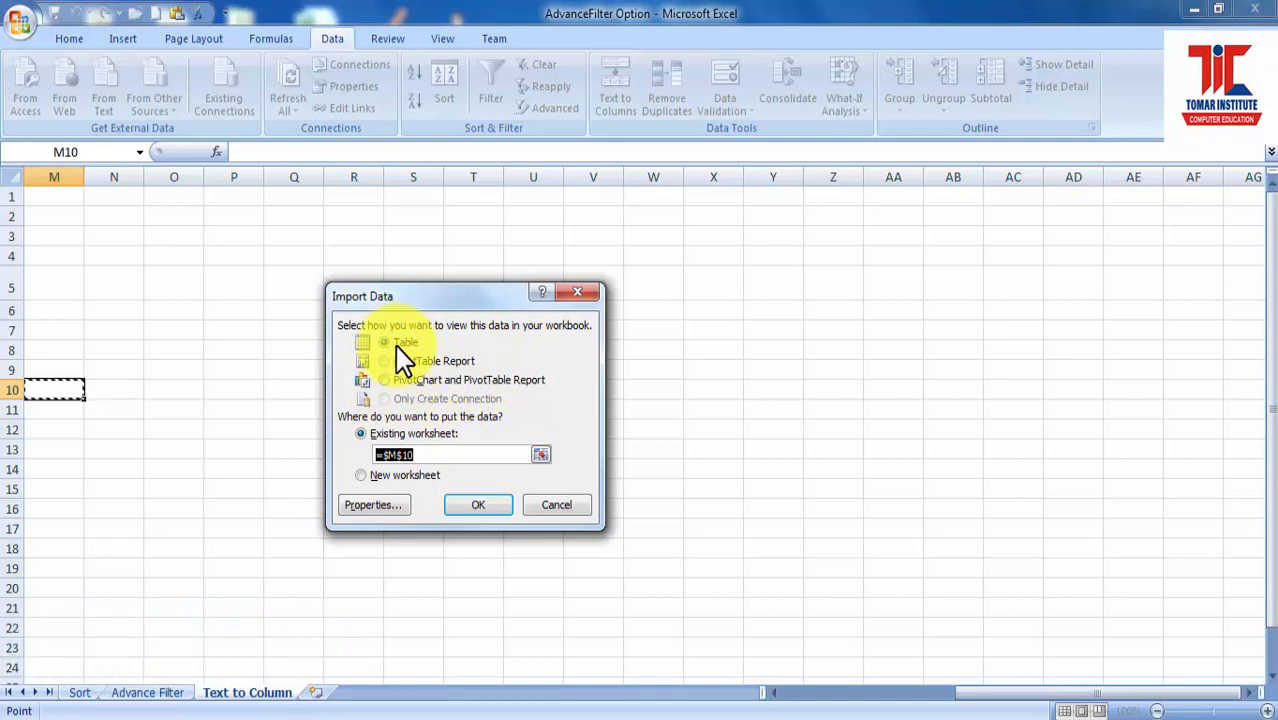
pyautogui.click(475, 506)
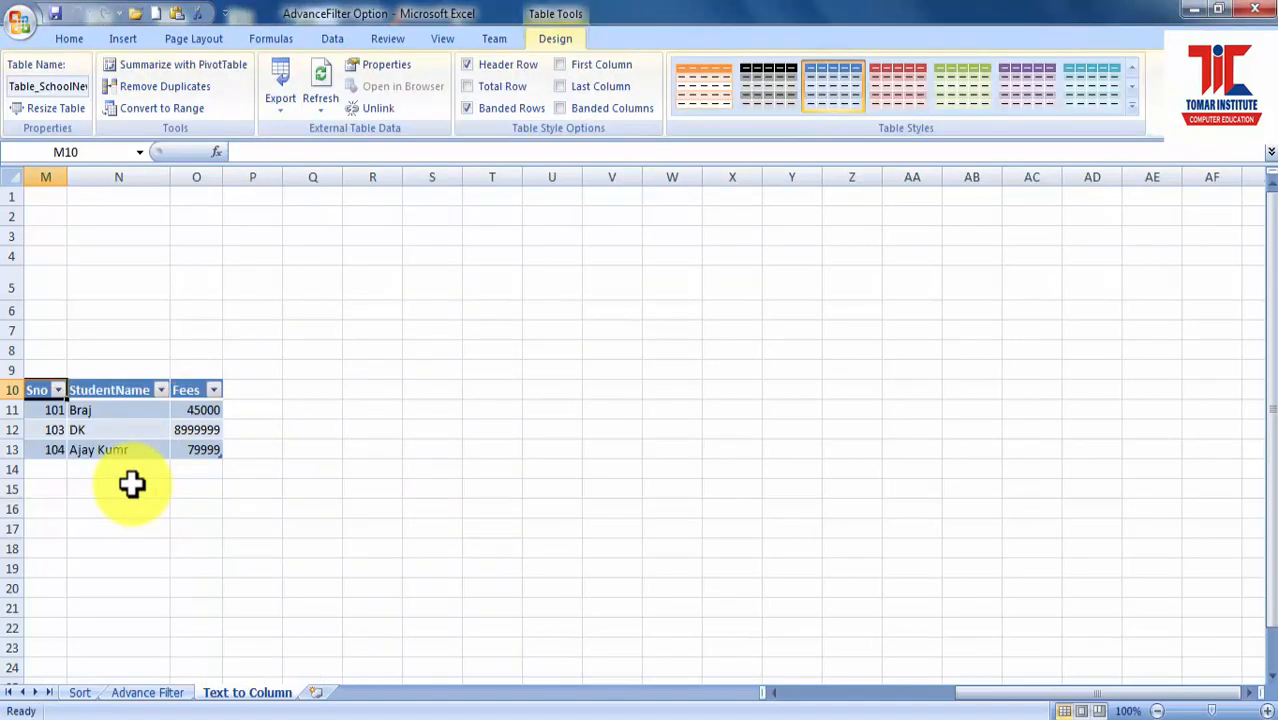
# Highlight the imported student table in M10:O13 to examine its columns and records
pyautogui.scroll(-1, 150, 482)
pyautogui.click(103, 448)
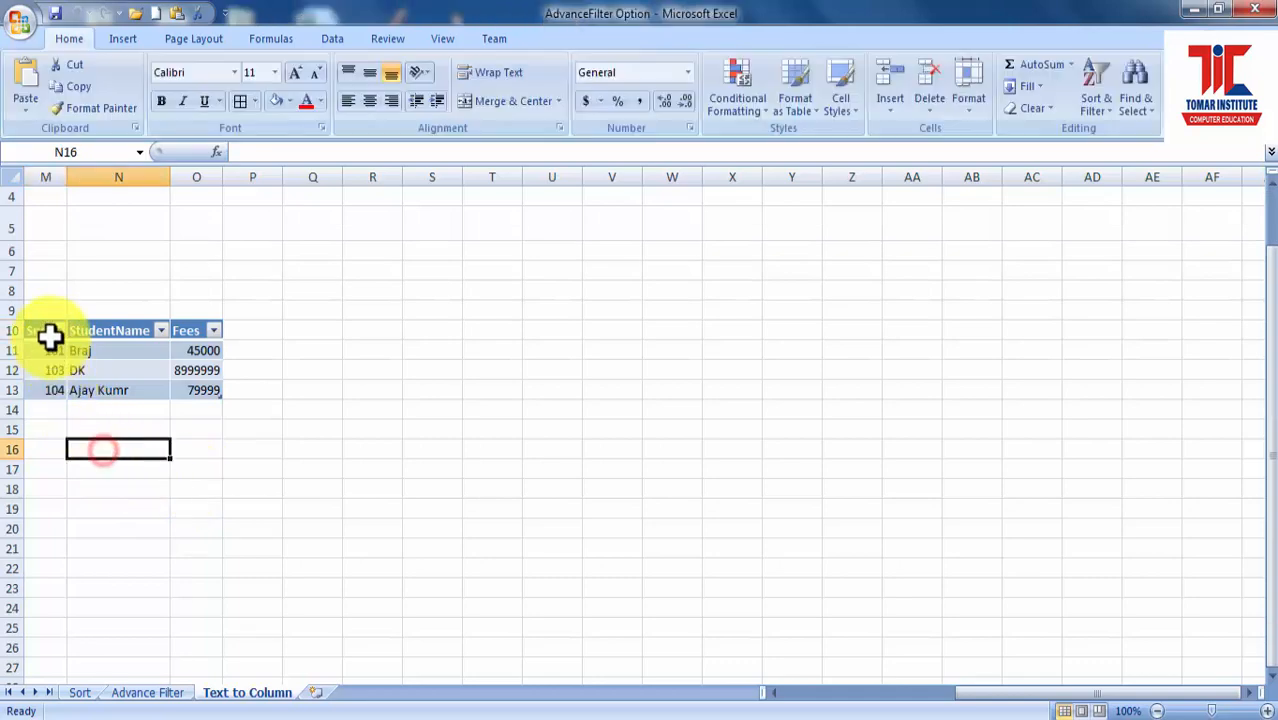
pyautogui.moveTo(40, 330); pyautogui.dragTo(212, 392)
pyautogui.click(261, 458)
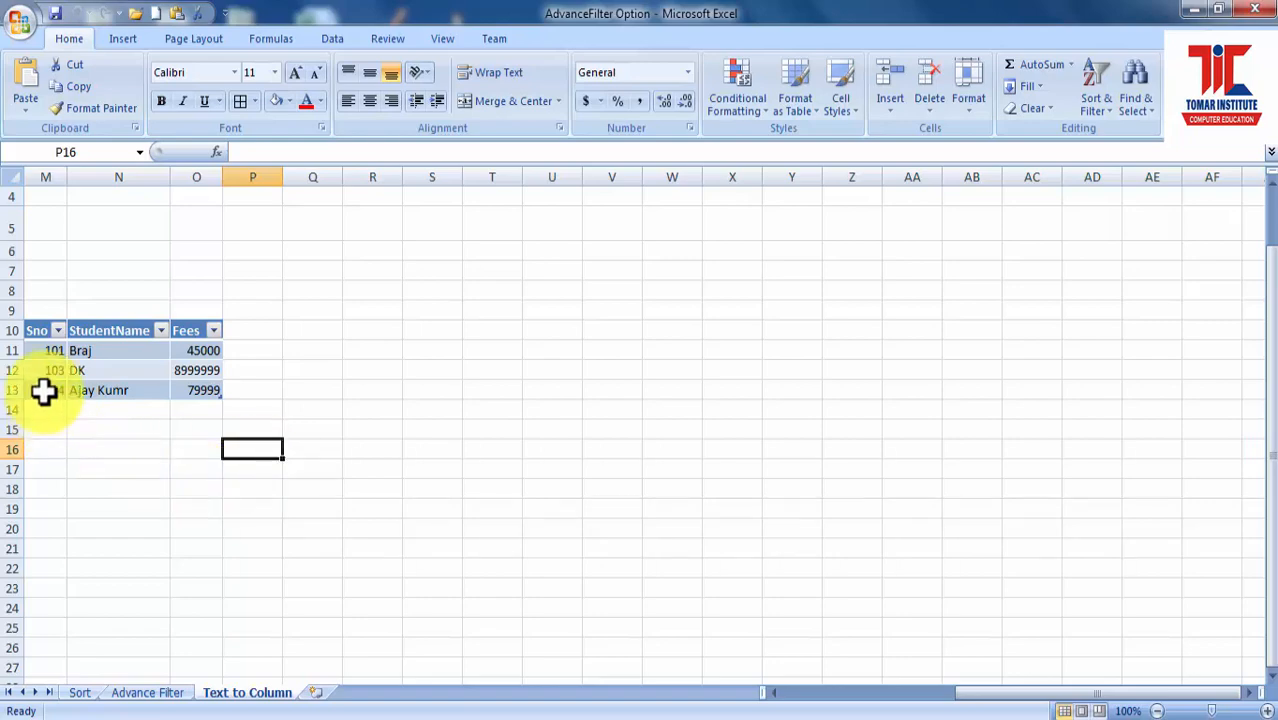
pyautogui.moveTo(38, 330); pyautogui.dragTo(208, 394)
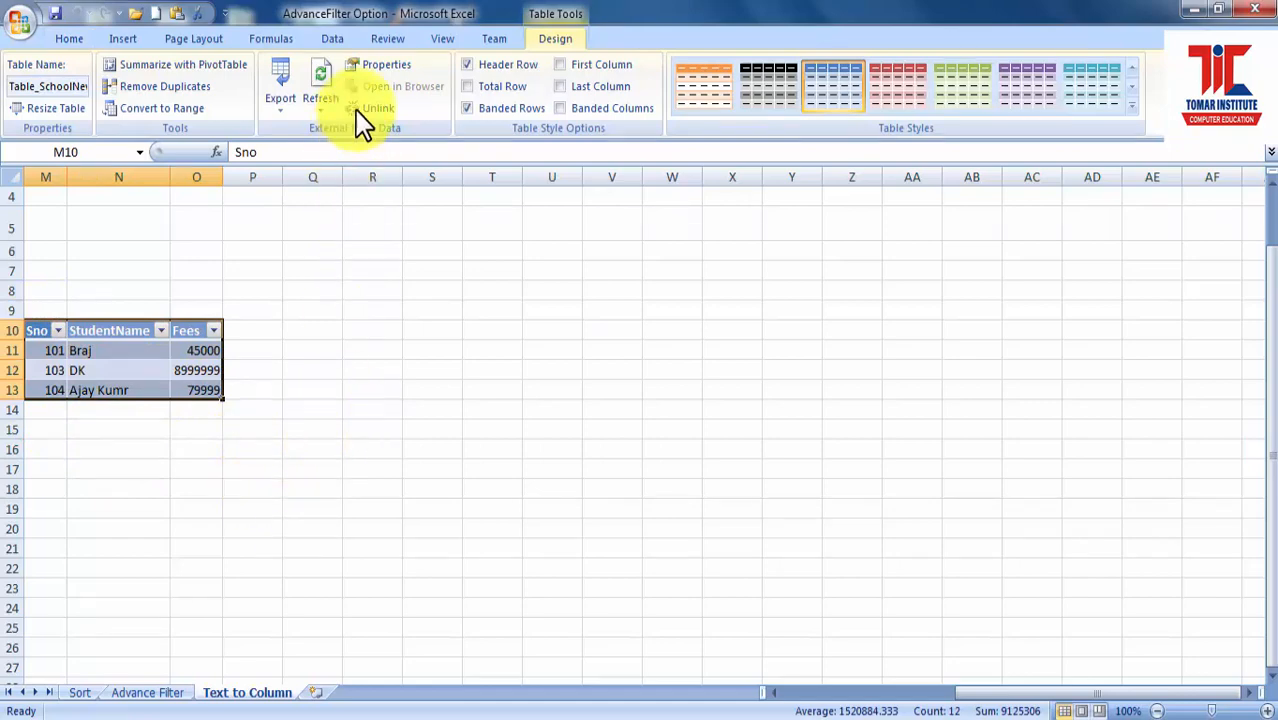
# Import Table2 from the SchoolDatabse Access database as a table into the existing worksheet at cell R10
pyautogui.click(332, 40)
pyautogui.click(392, 406)
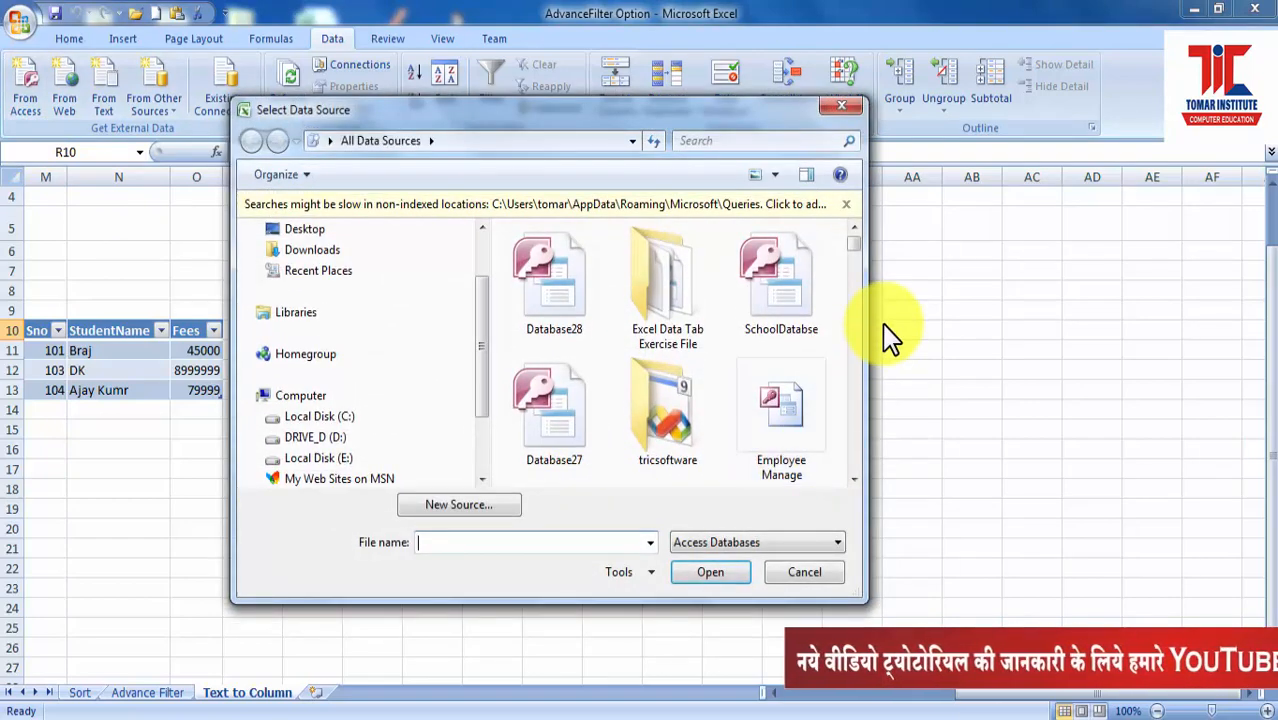
pyautogui.click(785, 285)
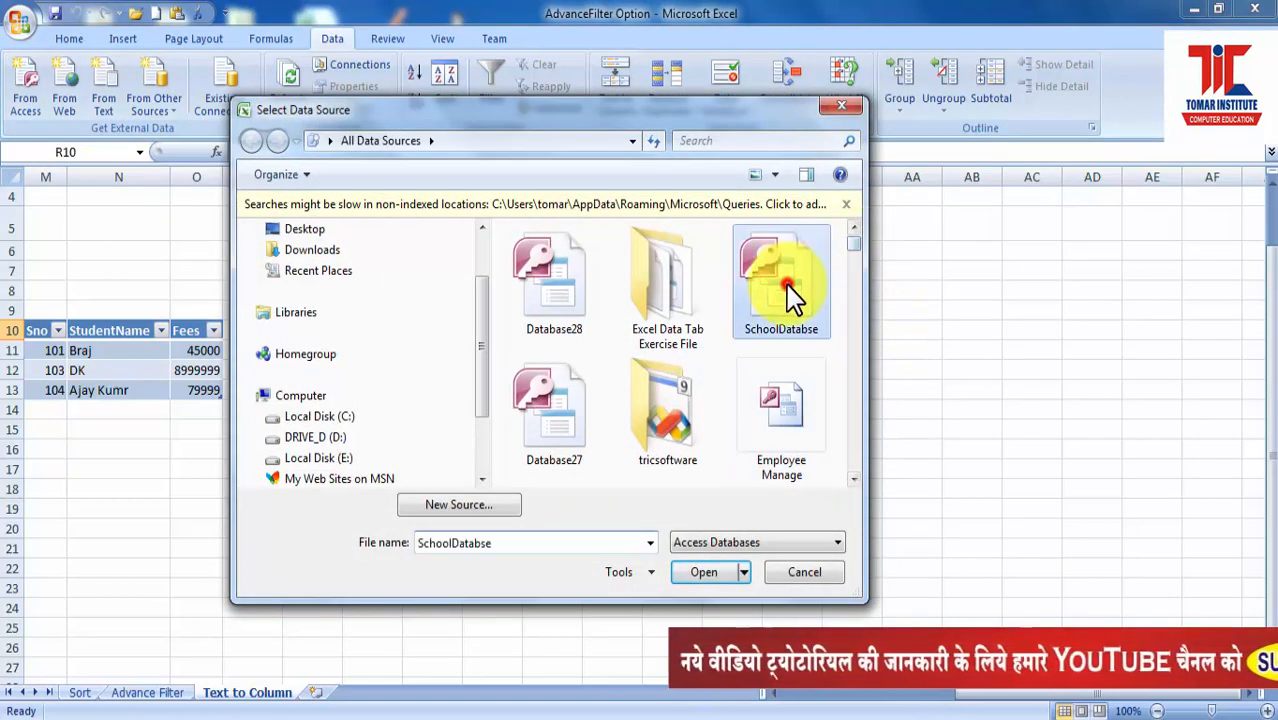
pyautogui.click(707, 571)
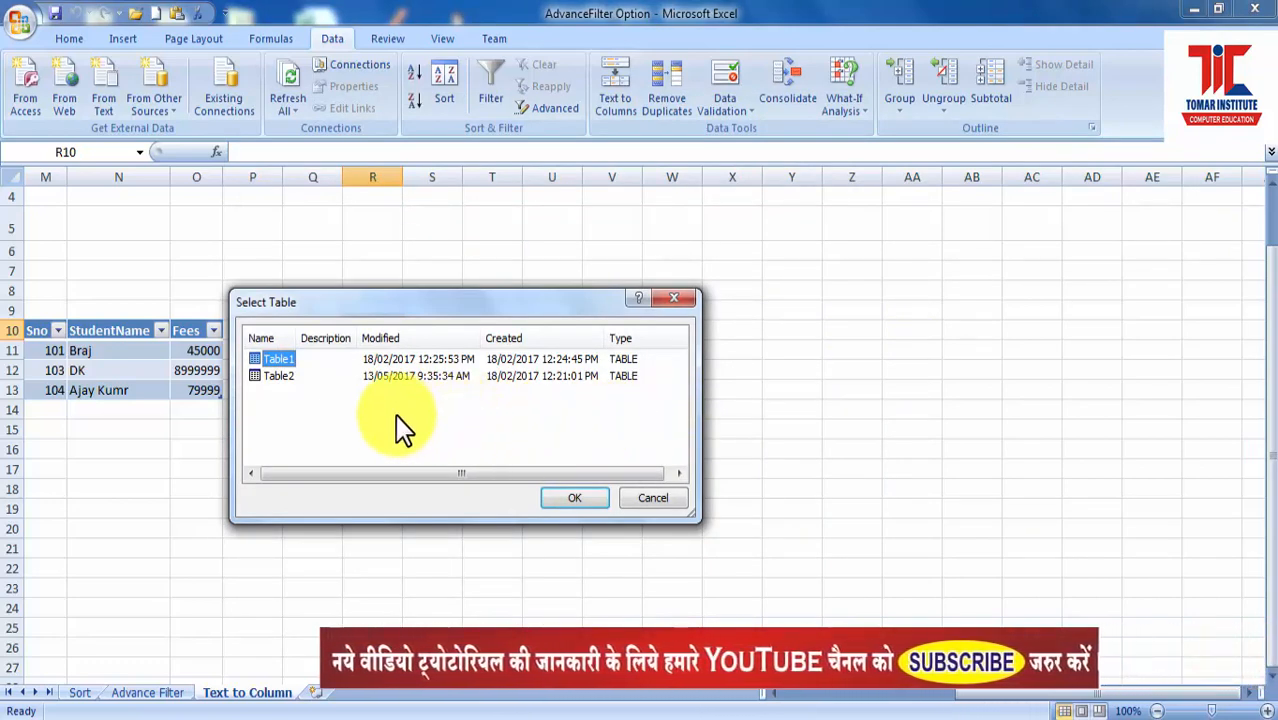
pyautogui.moveTo(358, 300); pyautogui.dragTo(533, 298)
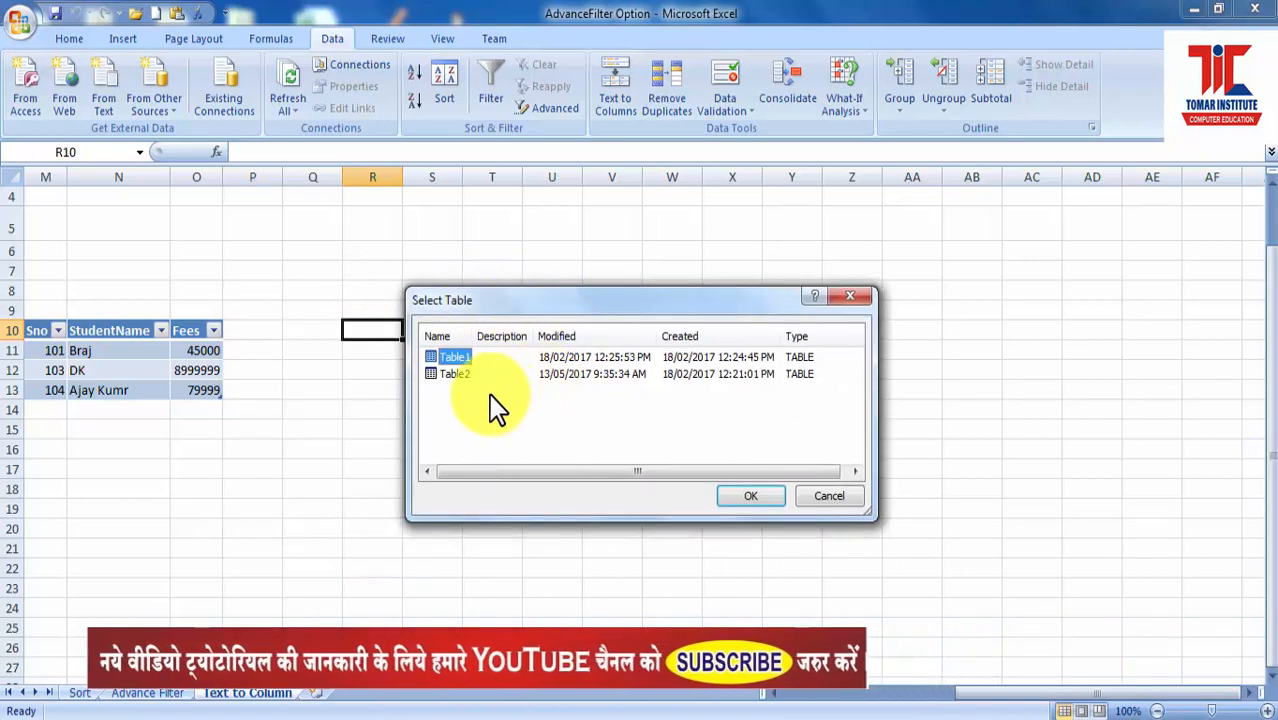
pyautogui.click(456, 374)
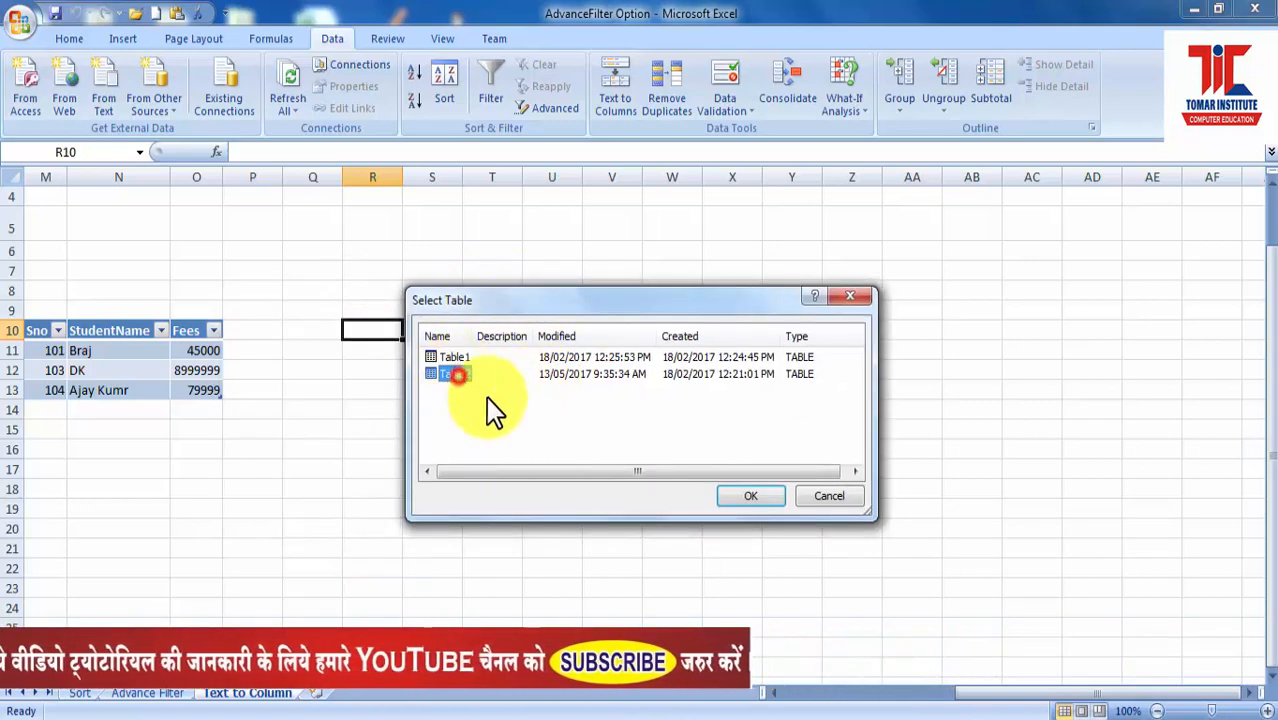
pyautogui.click(740, 497)
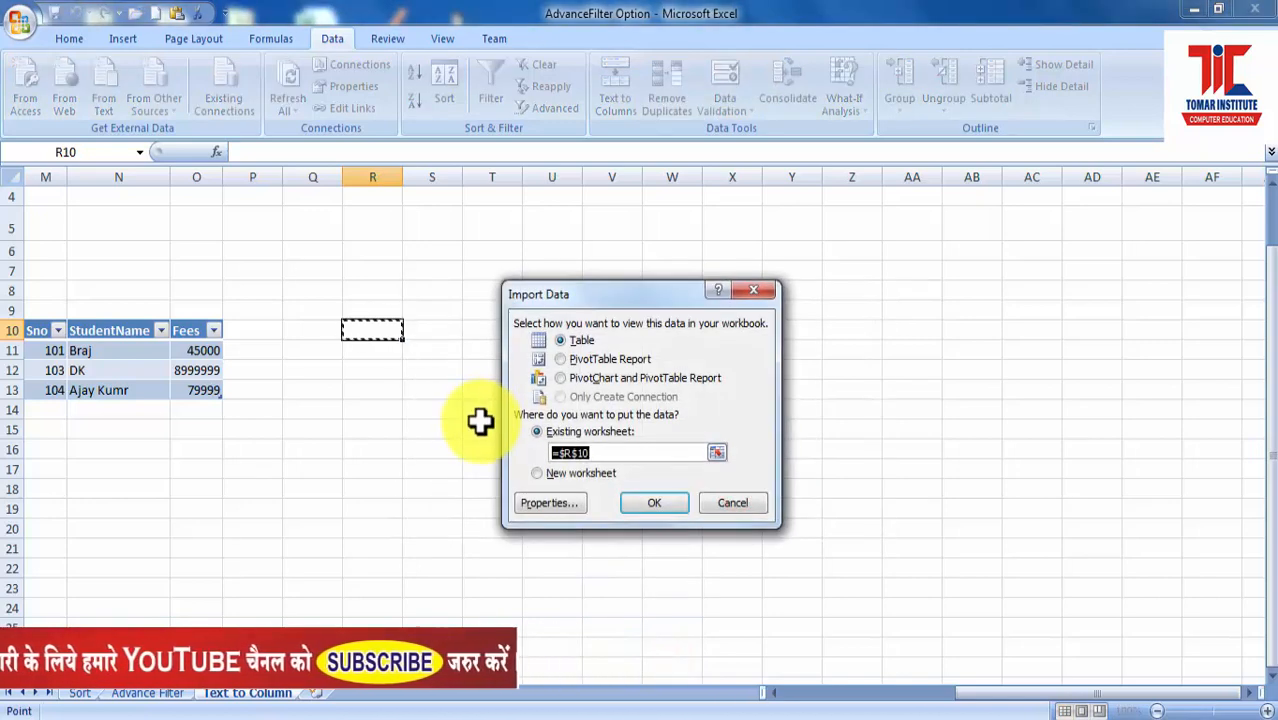
pyautogui.click(670, 505)
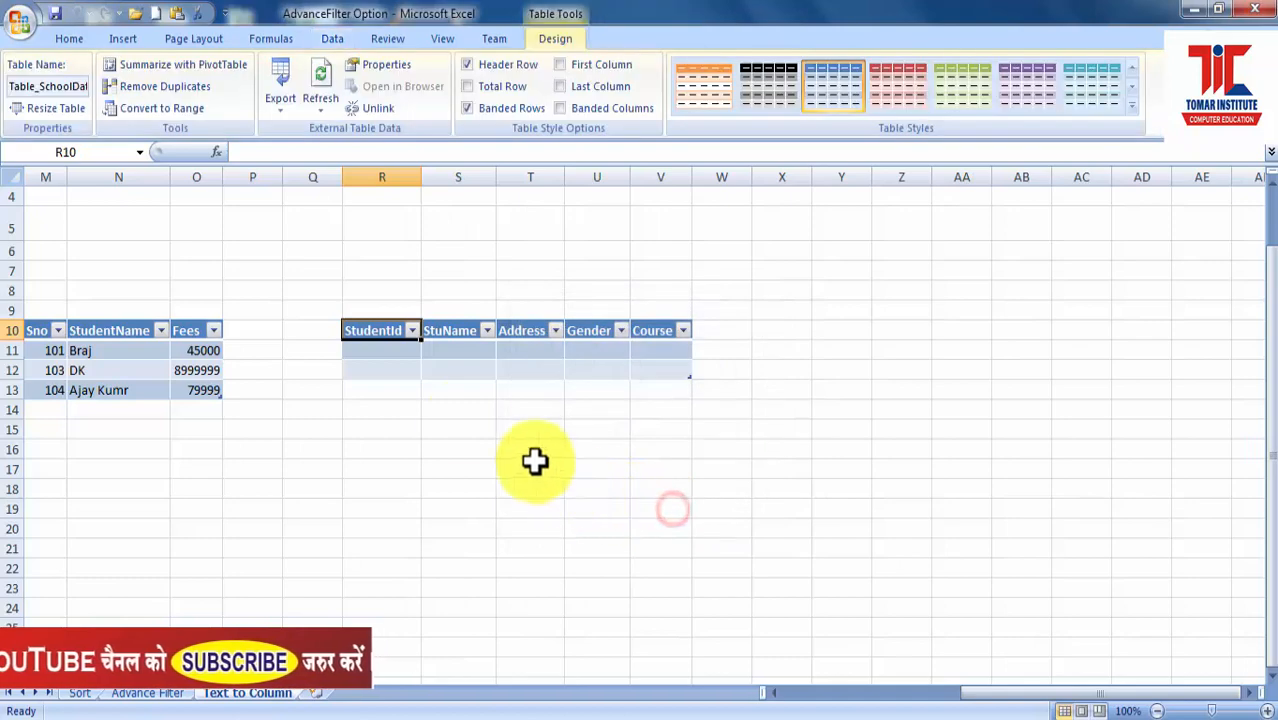
# Highlight the newly imported table in R10:V12 and compare its data rows with those of the first table
pyautogui.click(382, 330)
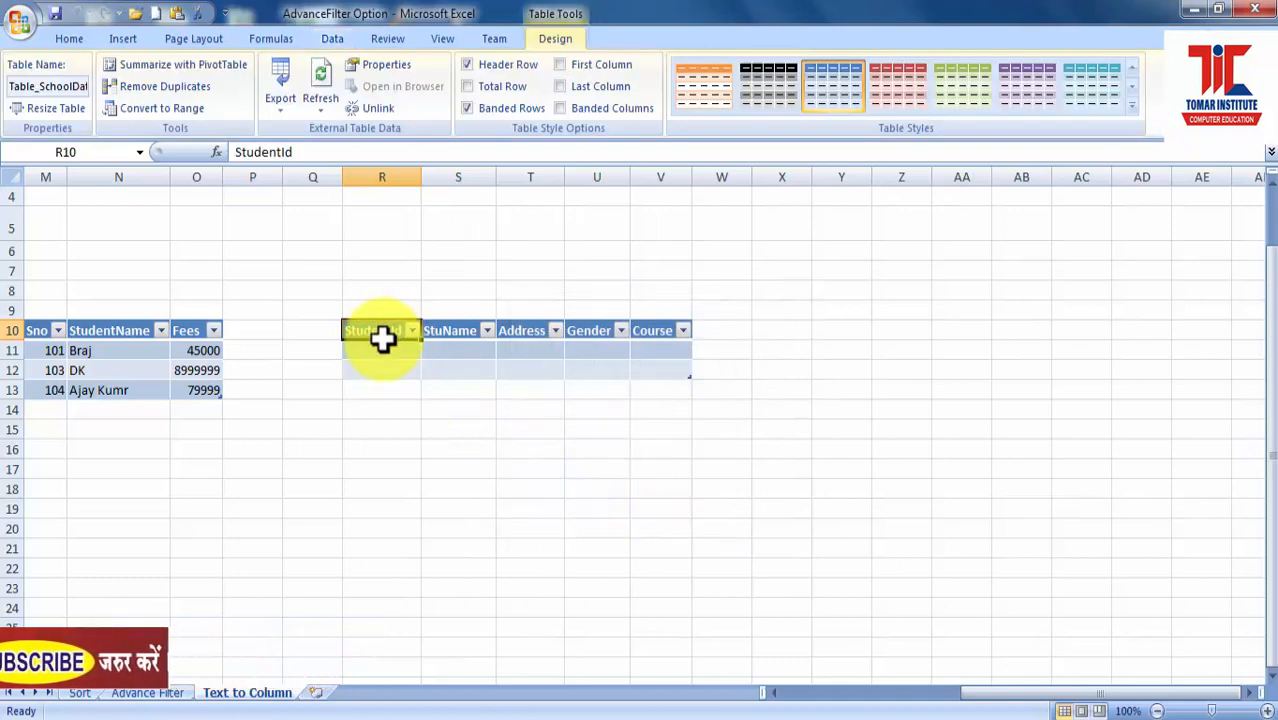
pyautogui.moveTo(382, 332); pyautogui.dragTo(656, 371)
pyautogui.click(665, 447)
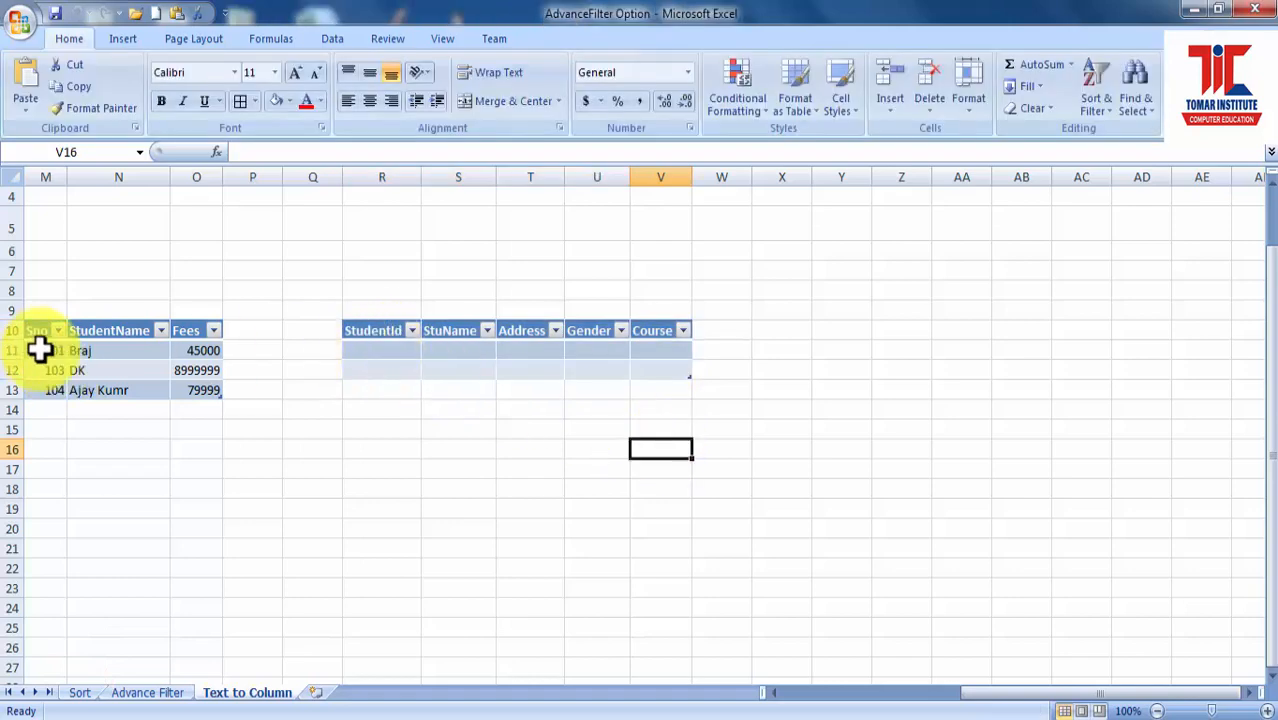
pyautogui.moveTo(40, 350); pyautogui.dragTo(183, 391)
pyautogui.moveTo(360, 350); pyautogui.dragTo(659, 371)
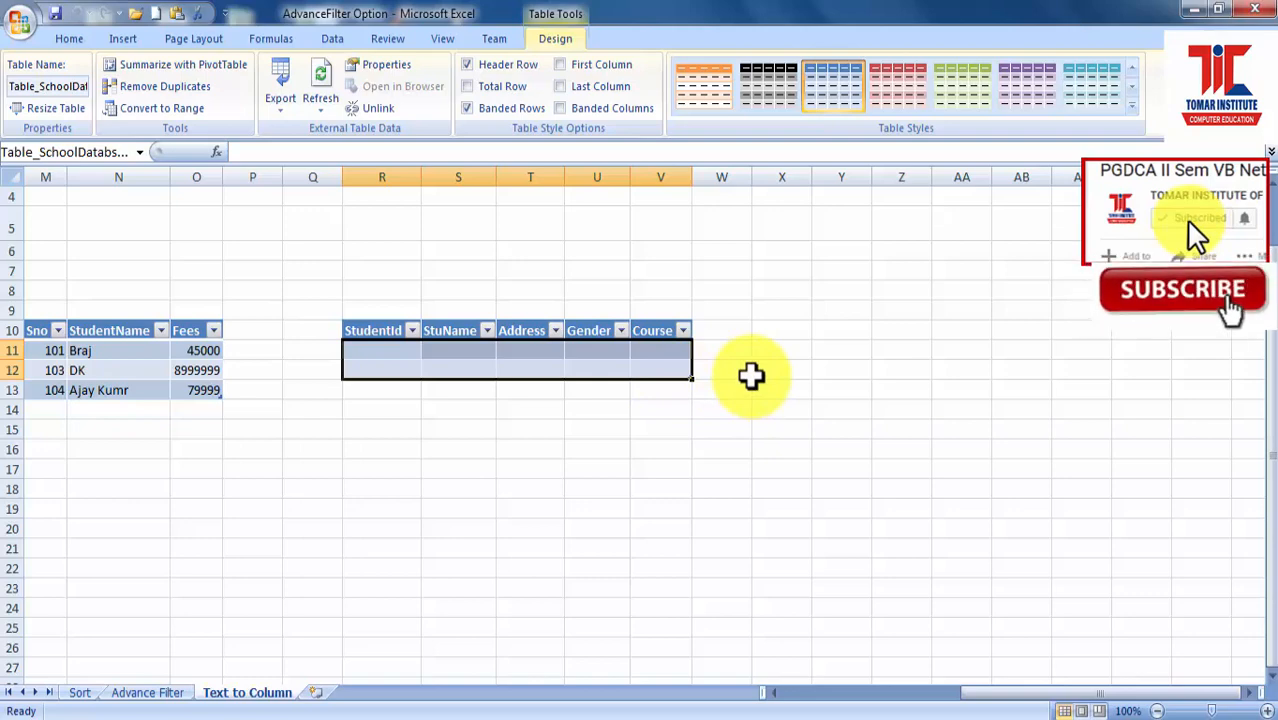
# Open the SchoolDB Access database as an external data source, with cell X10 as the destination
pyautogui.click(764, 331)
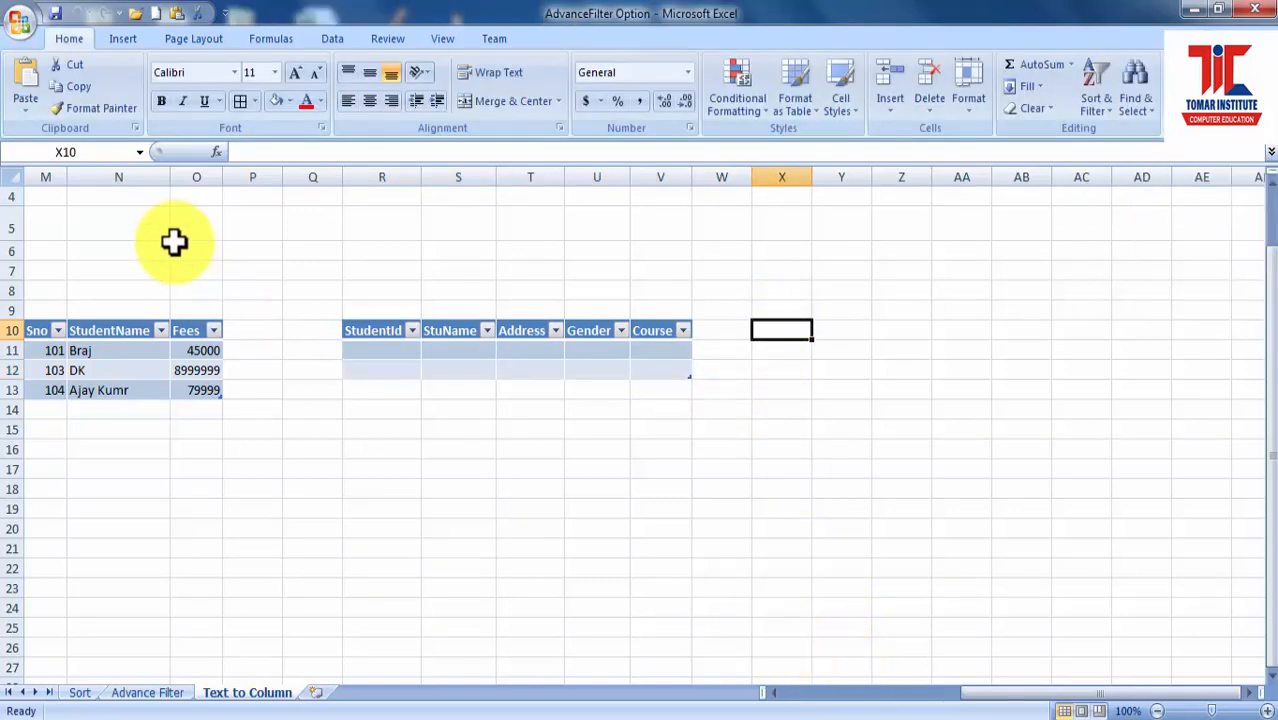
pyautogui.click(330, 40)
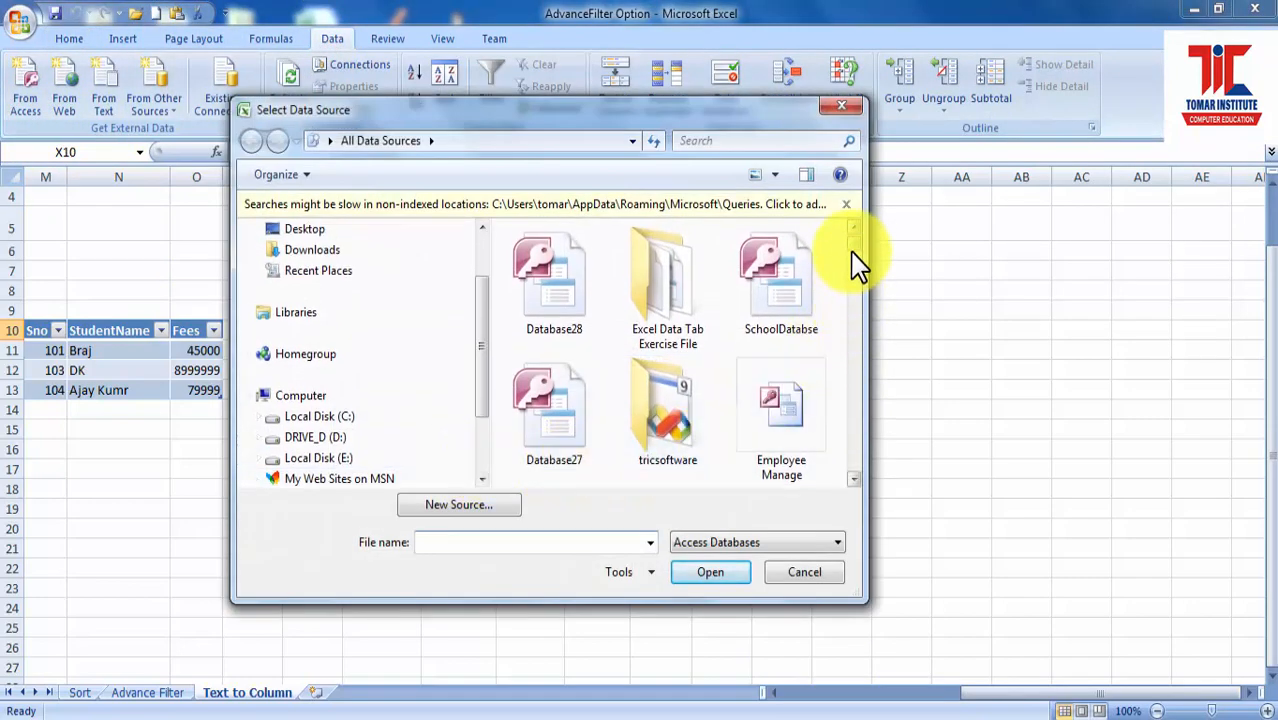
pyautogui.click(852, 249)
pyautogui.click(846, 205)
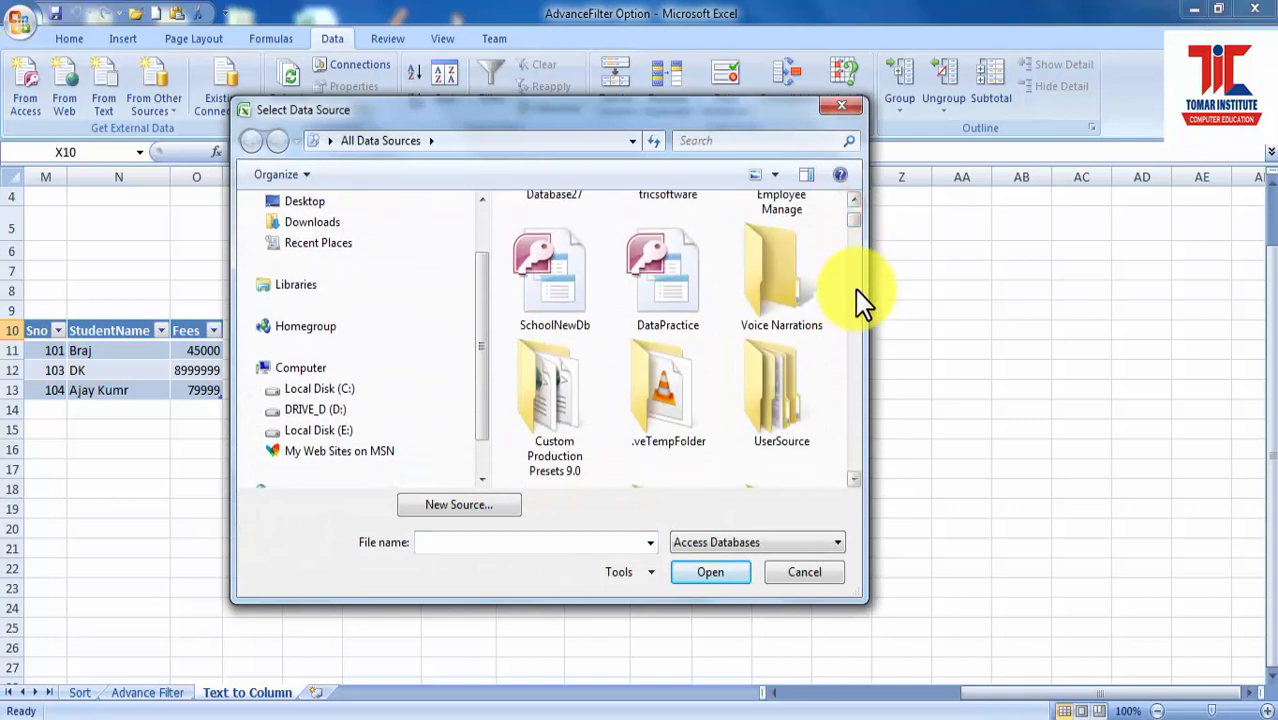
pyautogui.click(851, 240)
pyautogui.click(853, 242)
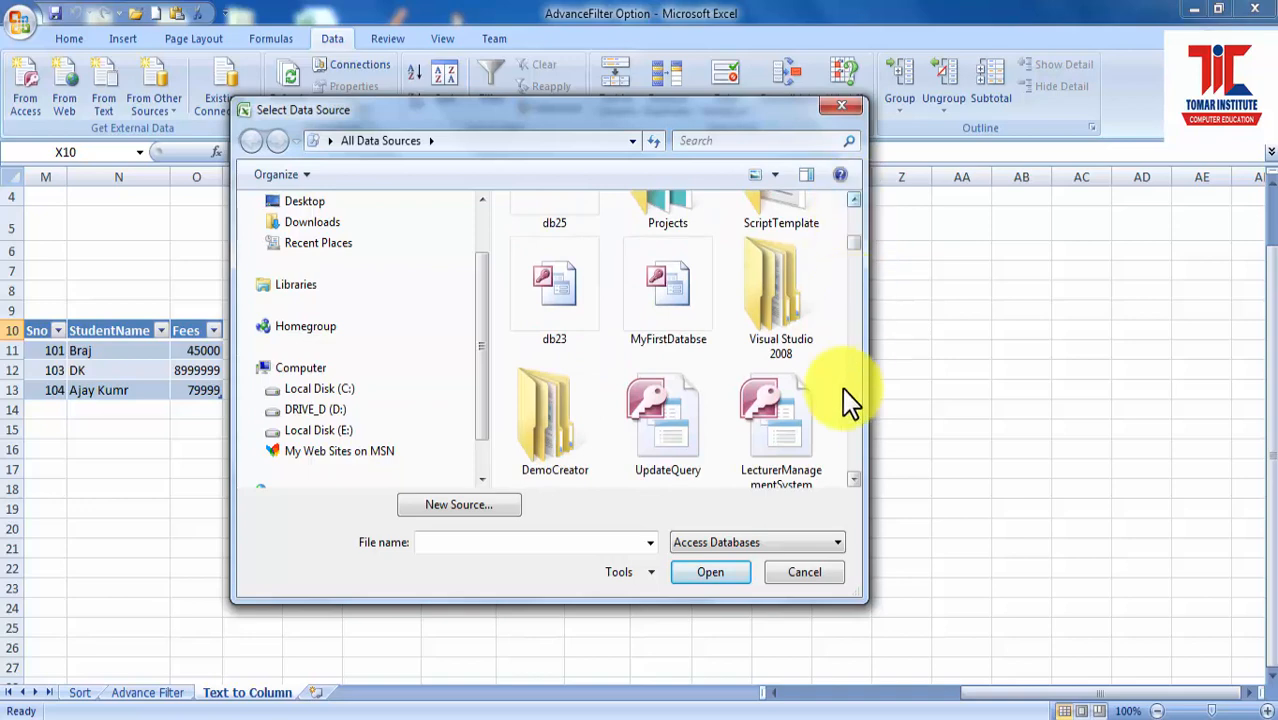
pyautogui.click(853, 479)
pyautogui.click(853, 479)
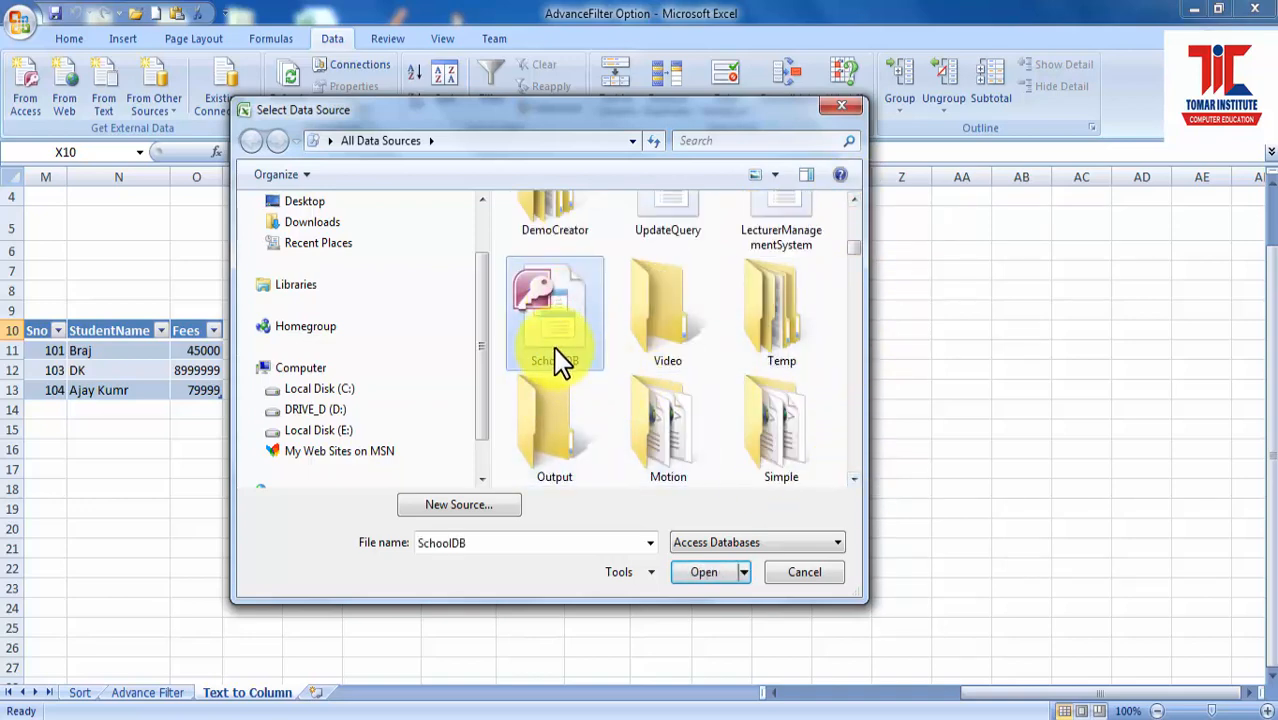
pyautogui.click(713, 576)
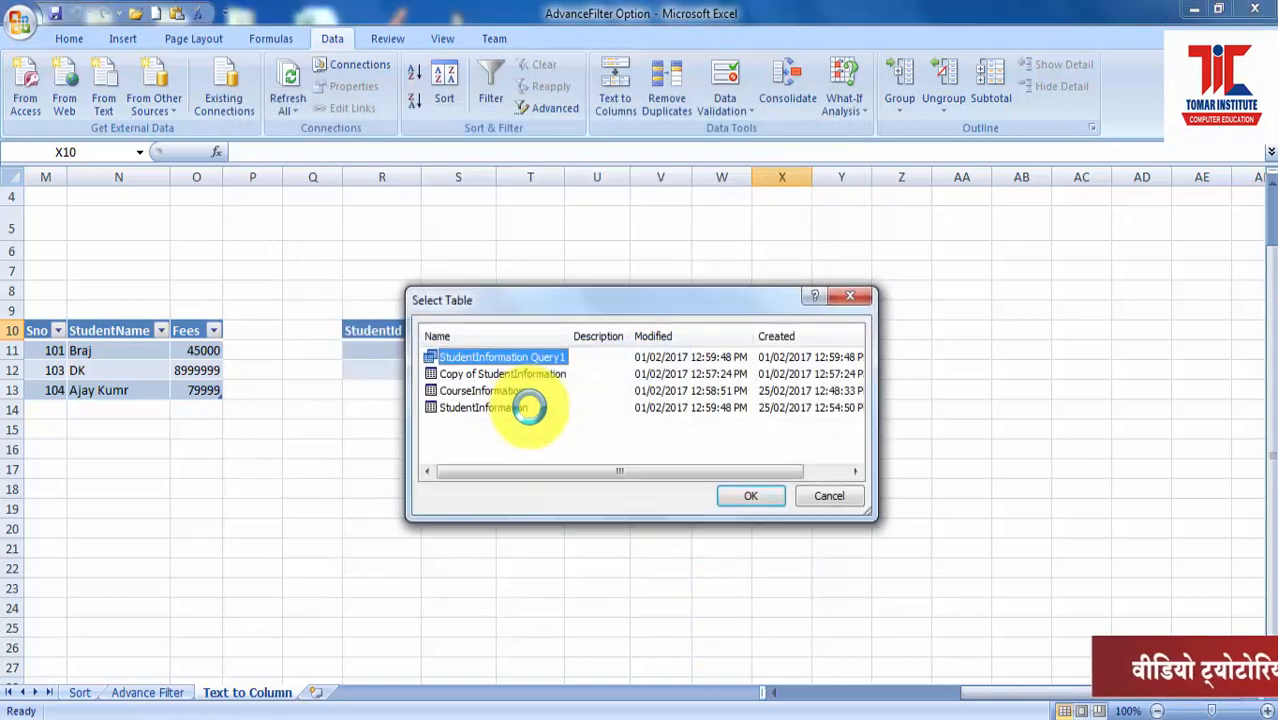
# Import the StudentInformation table as a PivotTable Report into the existing worksheet at cell X10
pyautogui.click(471, 410)
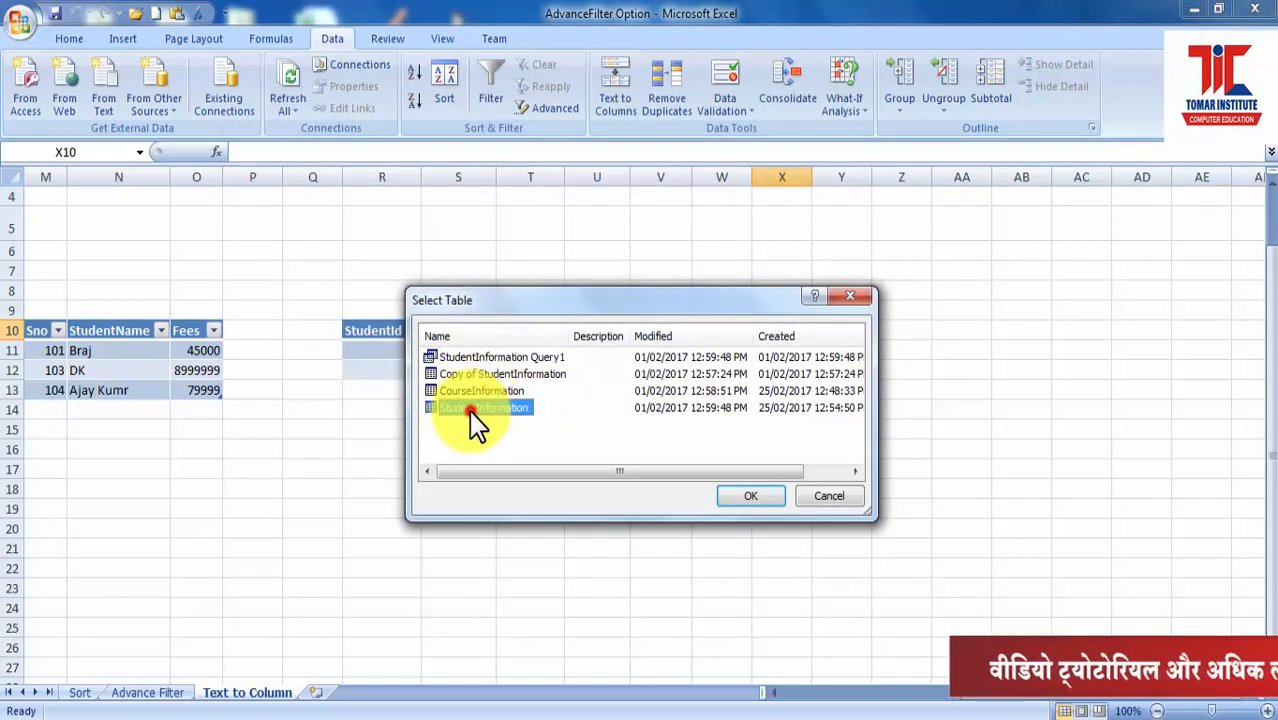
pyautogui.click(748, 497)
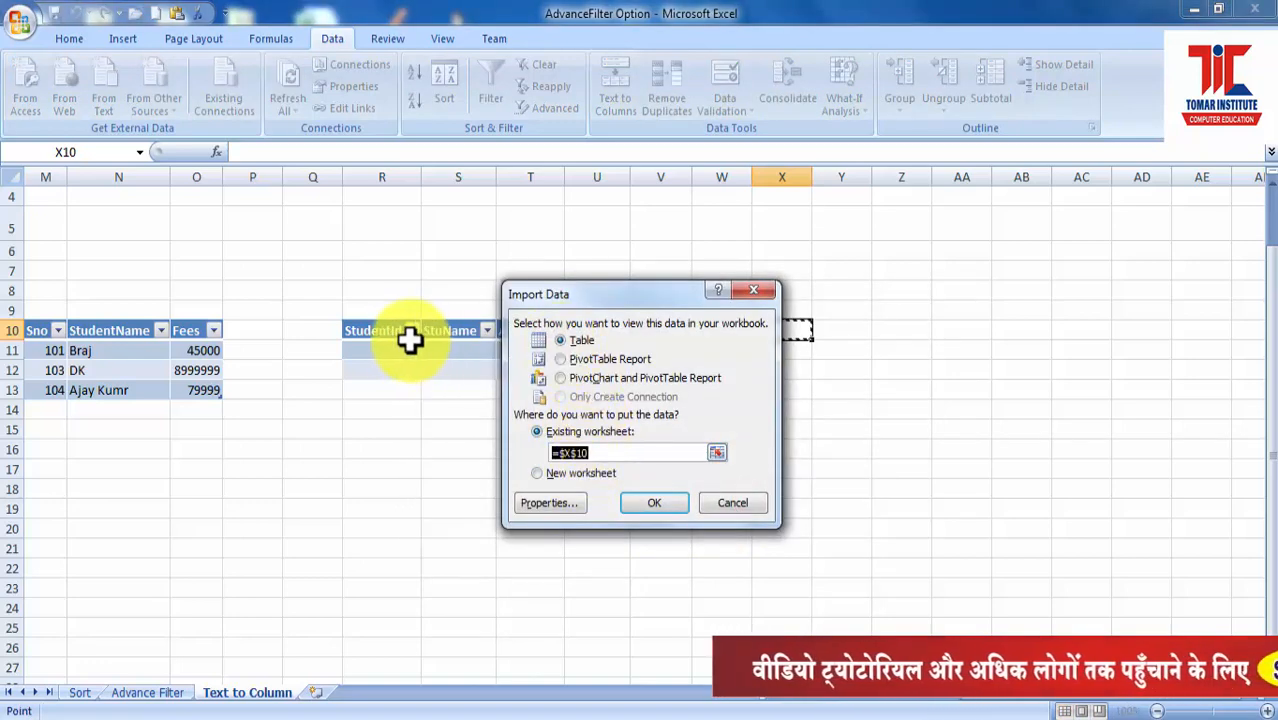
pyautogui.click(561, 360)
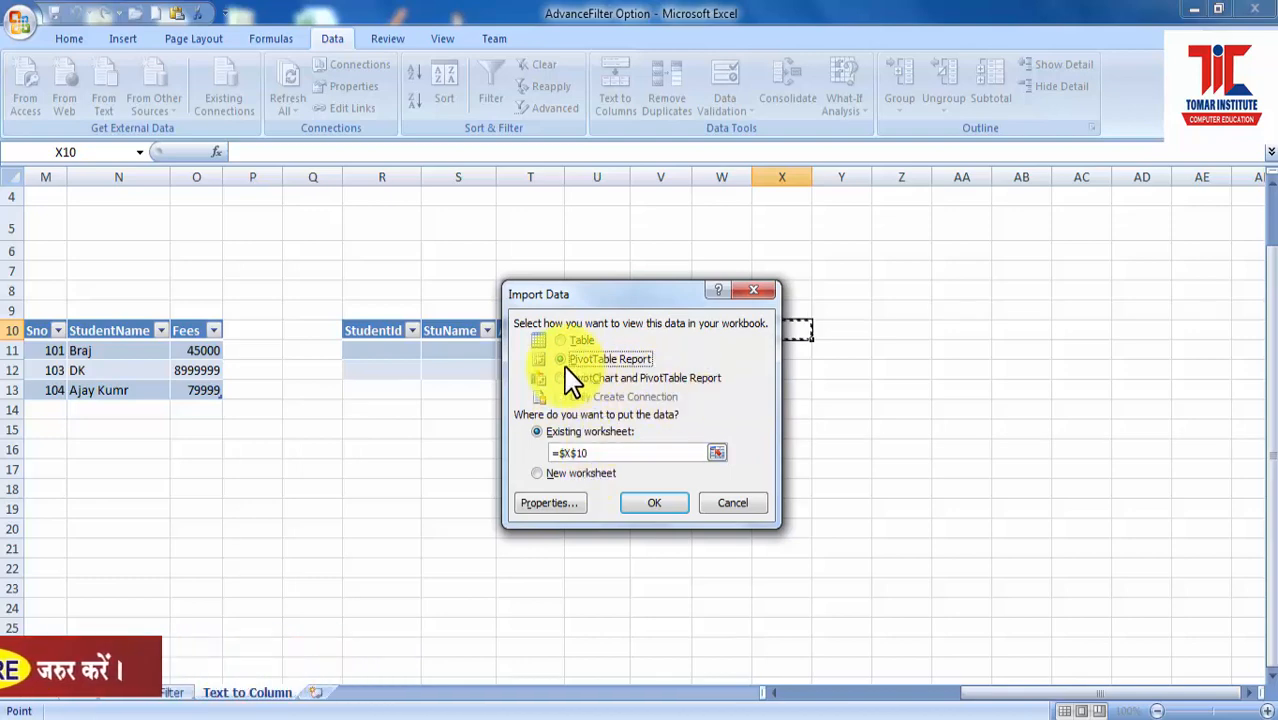
pyautogui.click(662, 503)
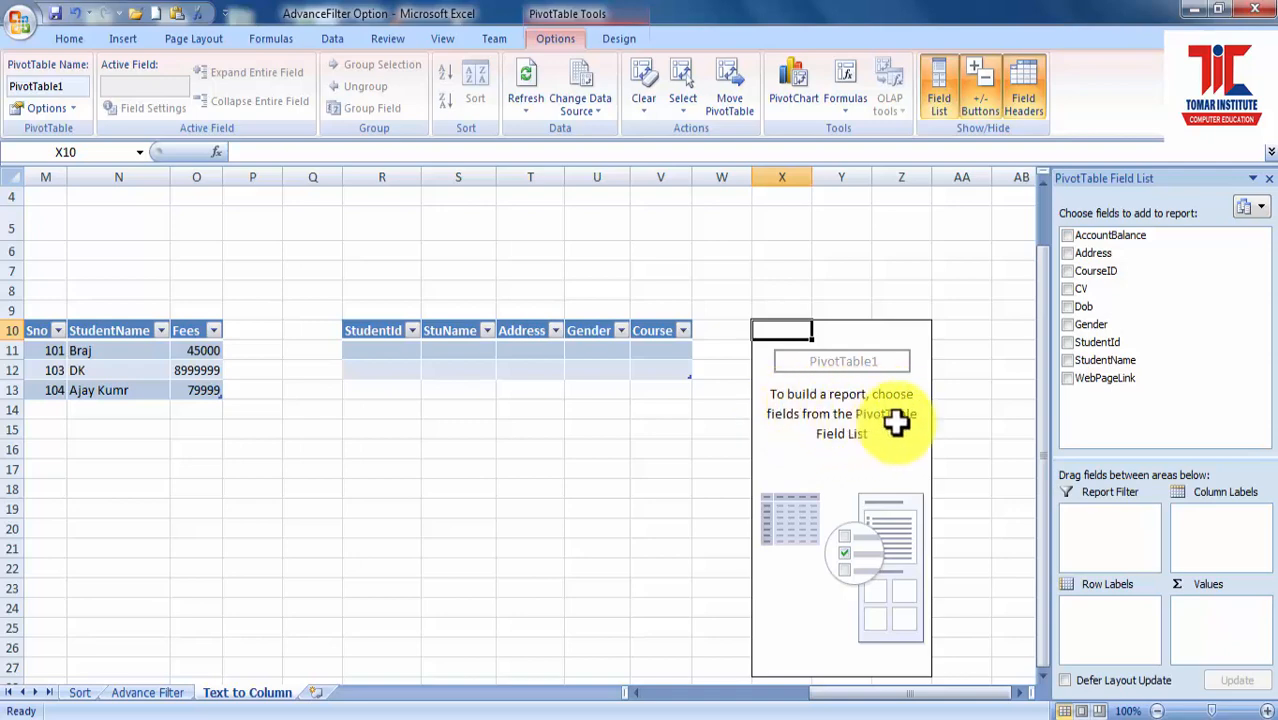
# Widen the PivotTable field list and add StudentId as the summed value and StudentName as the row labels
pyautogui.moveTo(1033, 407); pyautogui.dragTo(970, 399)
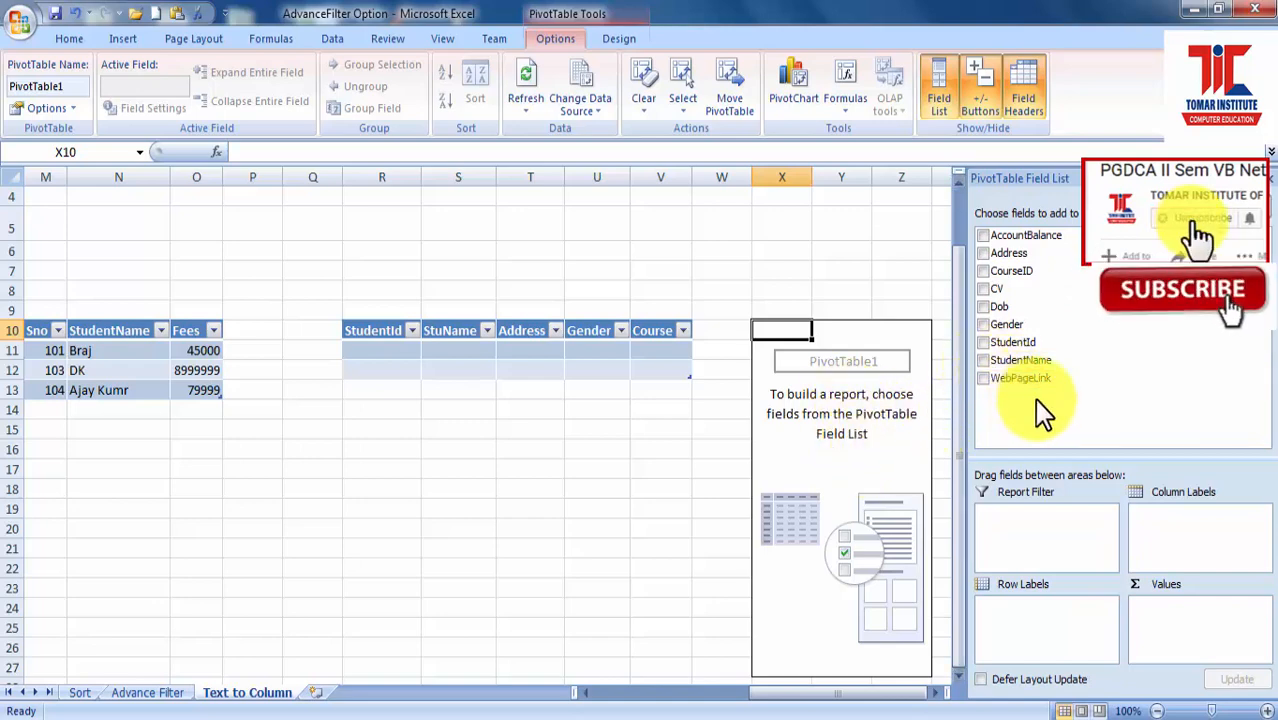
pyautogui.click(983, 343)
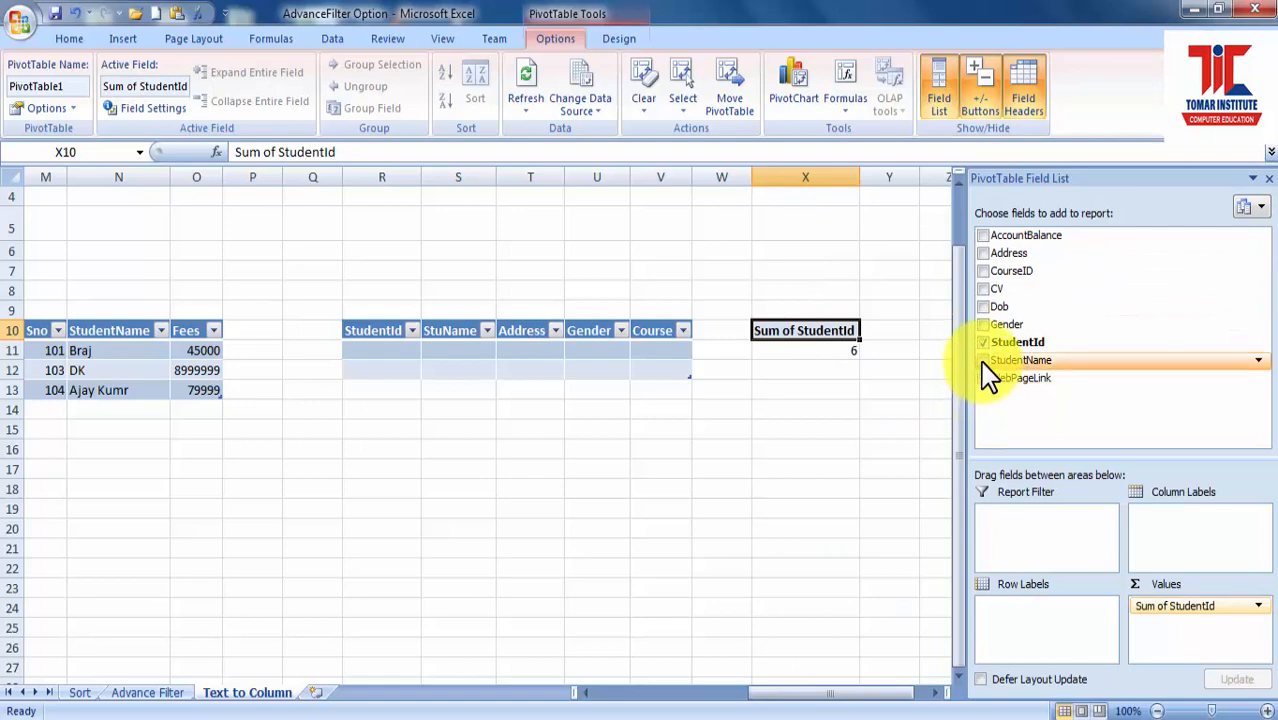
pyautogui.click(983, 360)
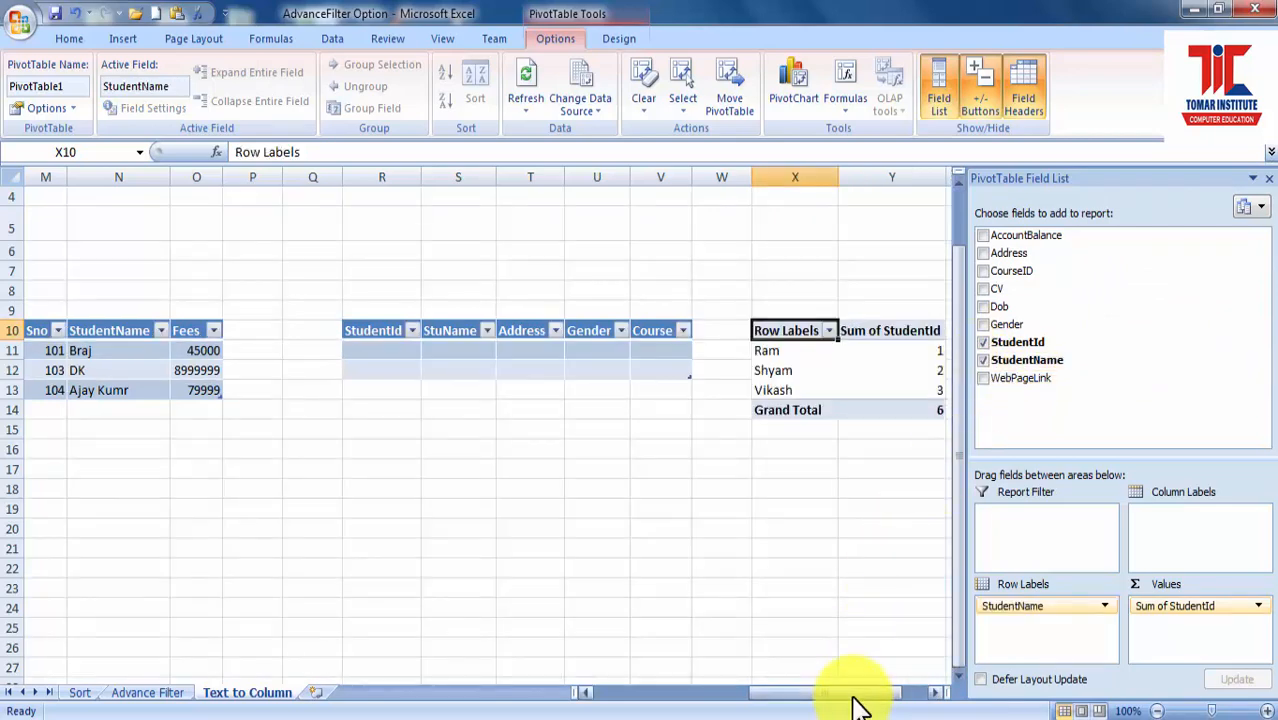
pyautogui.moveTo(852, 695); pyautogui.dragTo(902, 697)
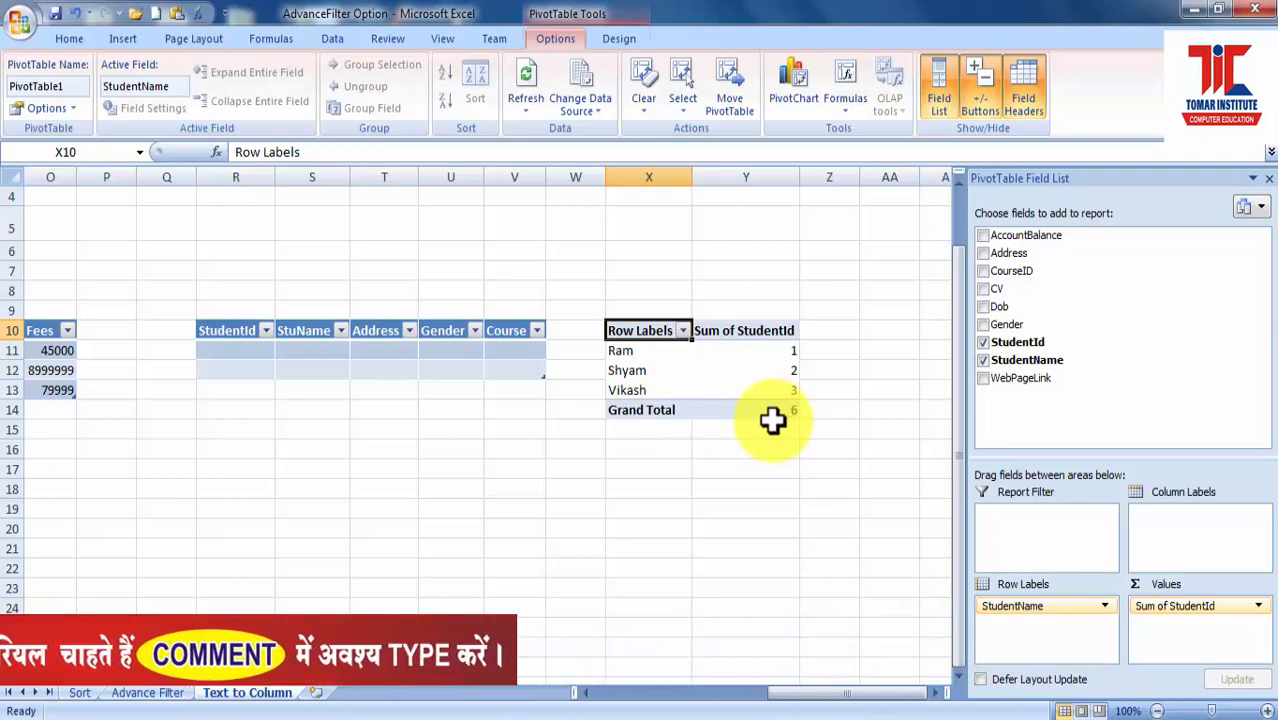
# Open the SchoolDB Access database as an external data source, with cell T17 as the destination
pyautogui.click(393, 471)
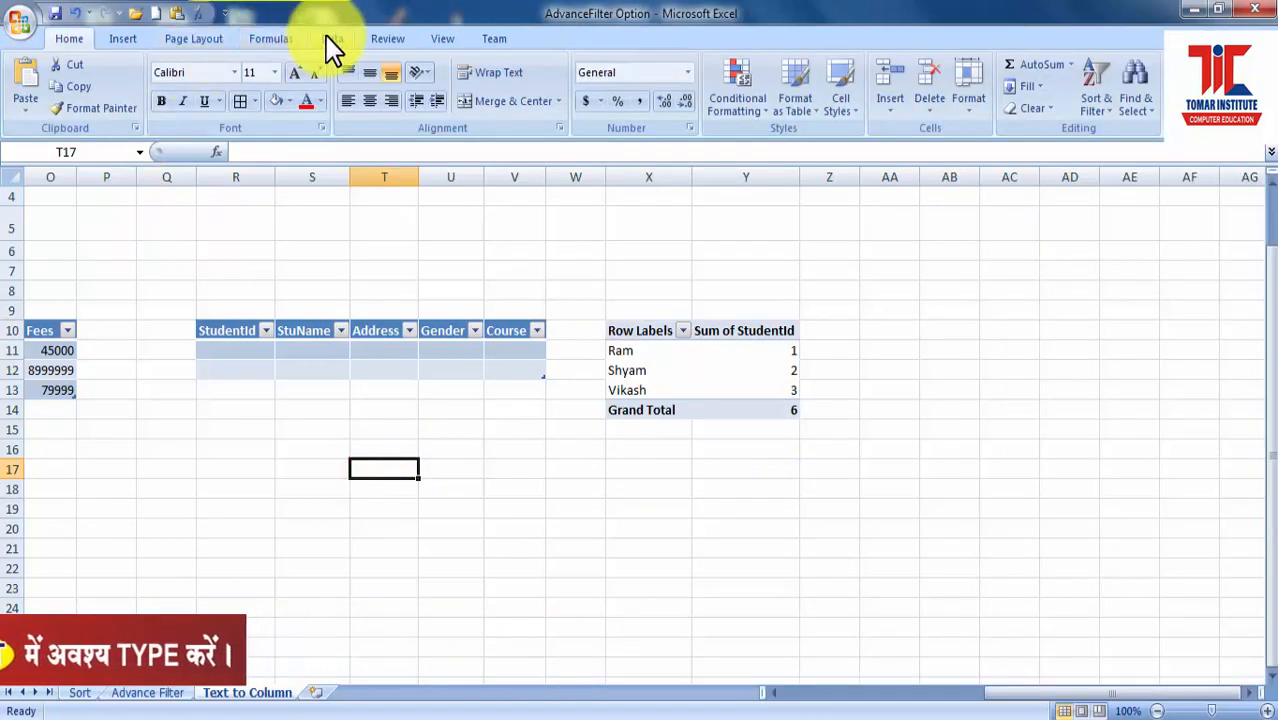
pyautogui.click(328, 39)
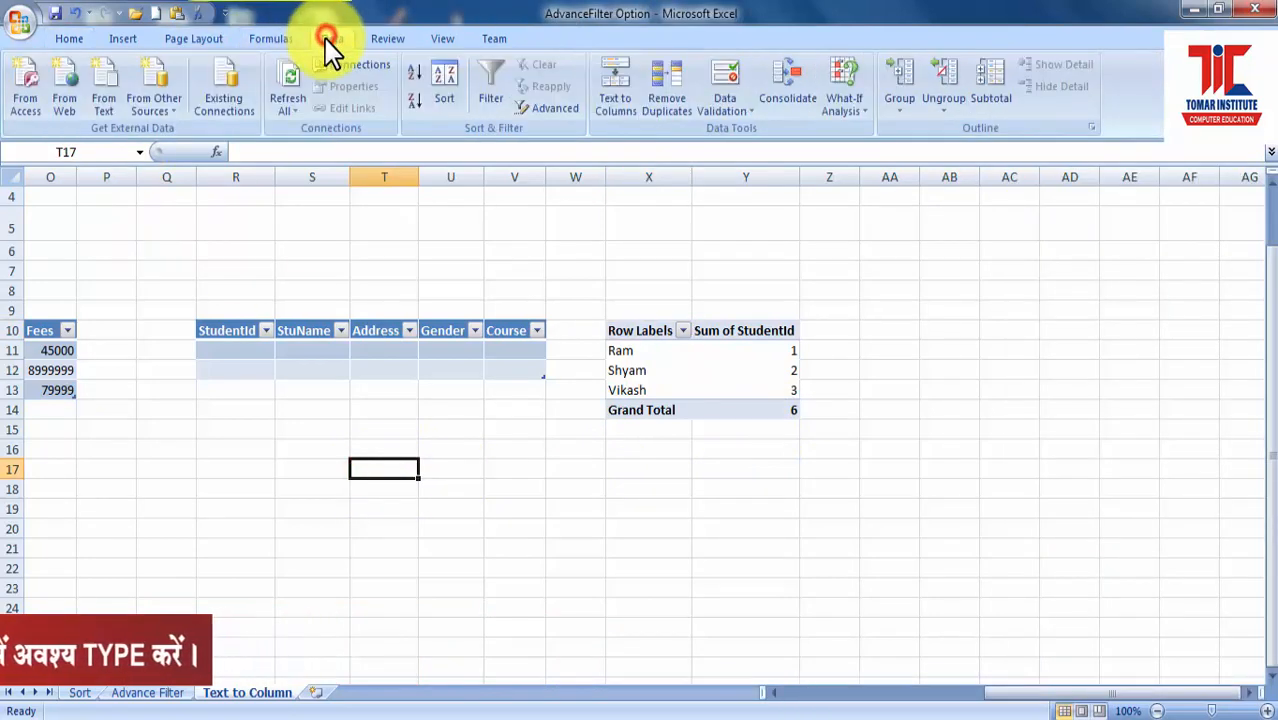
pyautogui.click(42, 118)
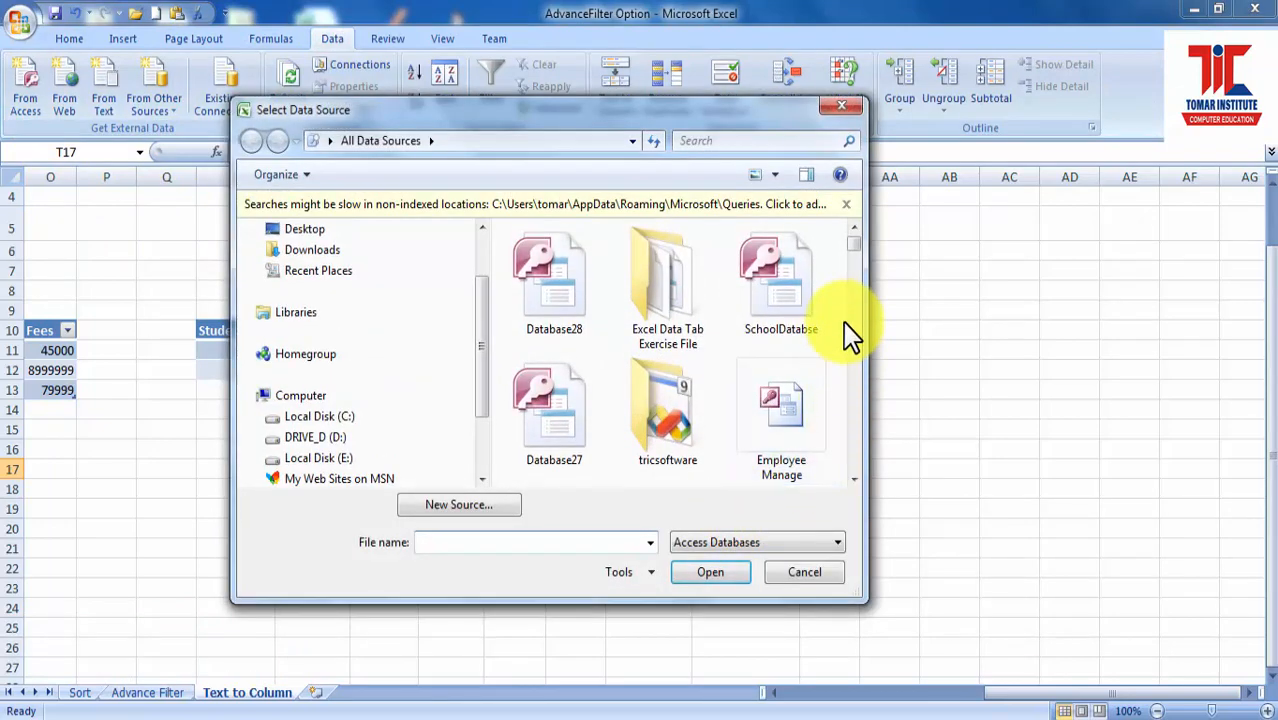
pyautogui.moveTo(855, 249); pyautogui.dragTo(855, 274)
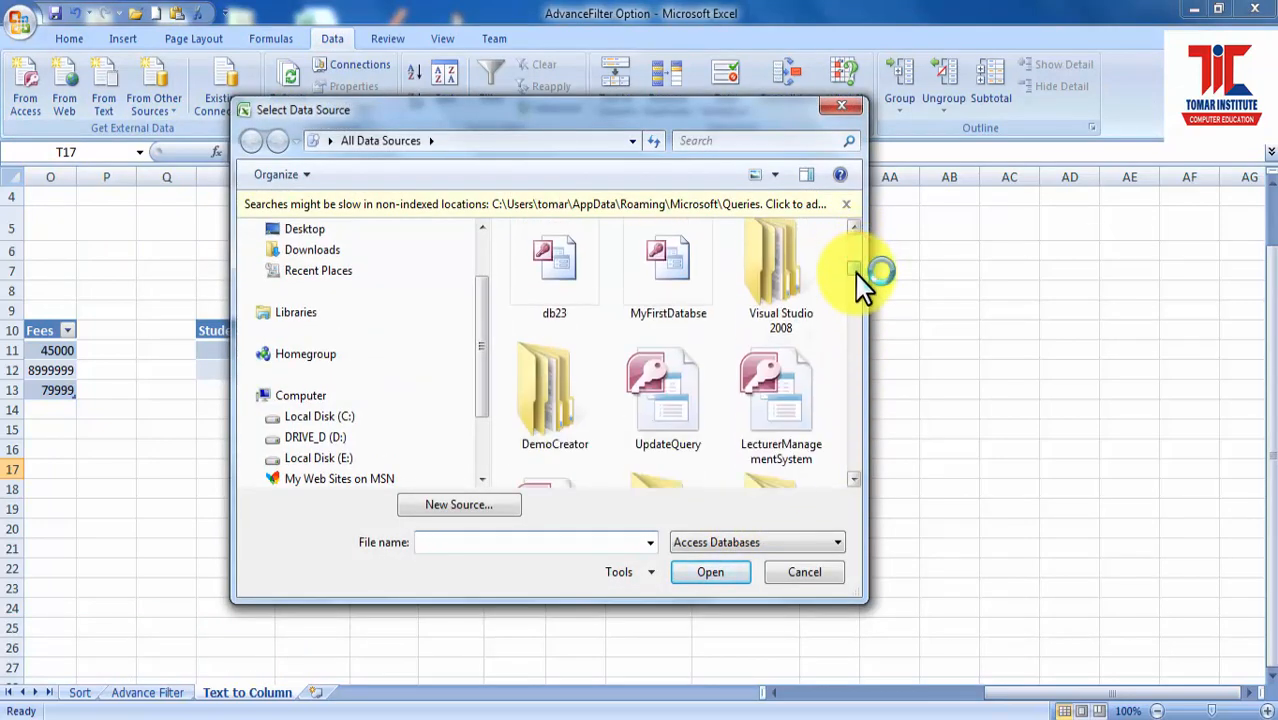
pyautogui.click(854, 479)
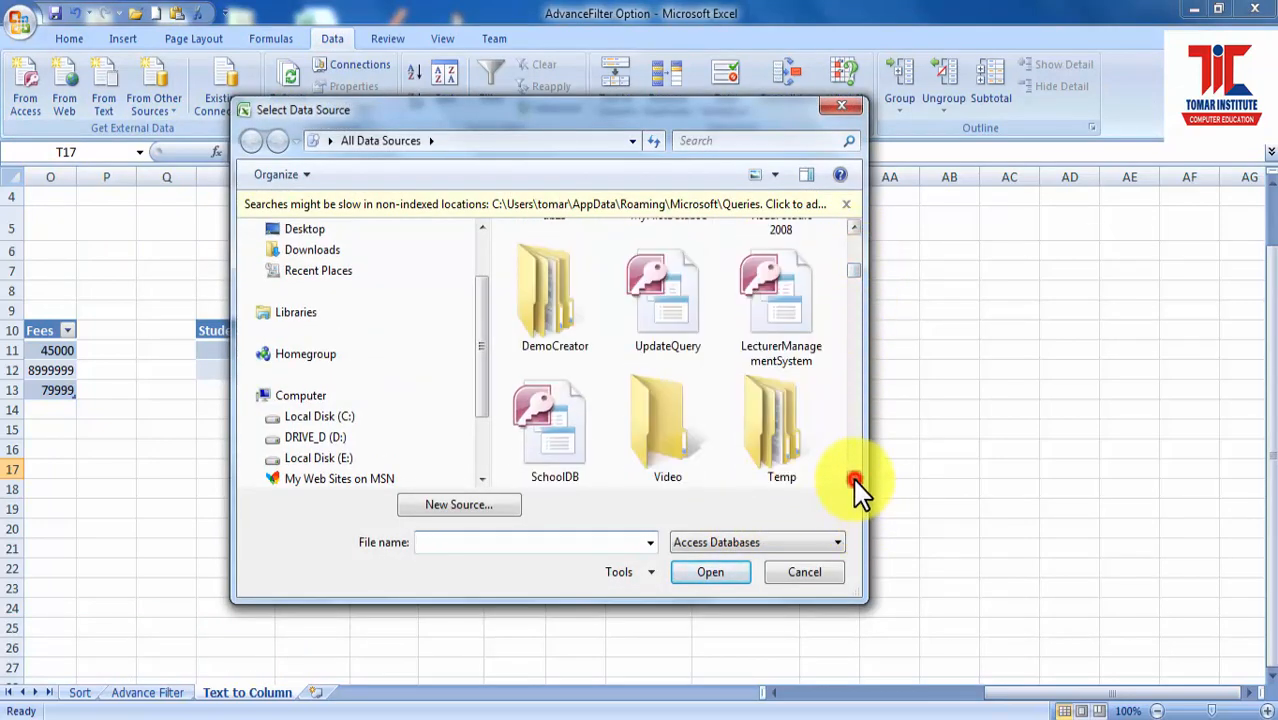
pyautogui.click(854, 479)
pyautogui.click(540, 305)
pyautogui.click(705, 572)
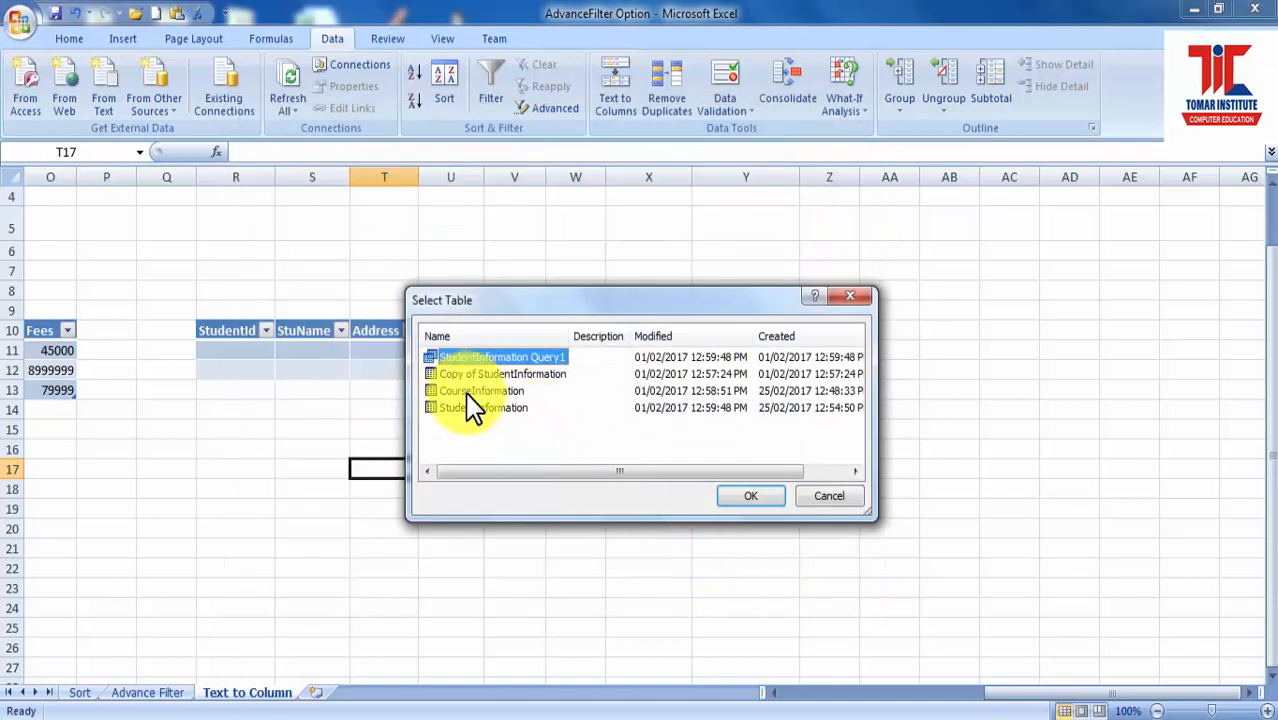
# Import the CourseInformation table as a PivotChart and PivotTable Report into the existing worksheet at cell T17
pyautogui.click(752, 497)
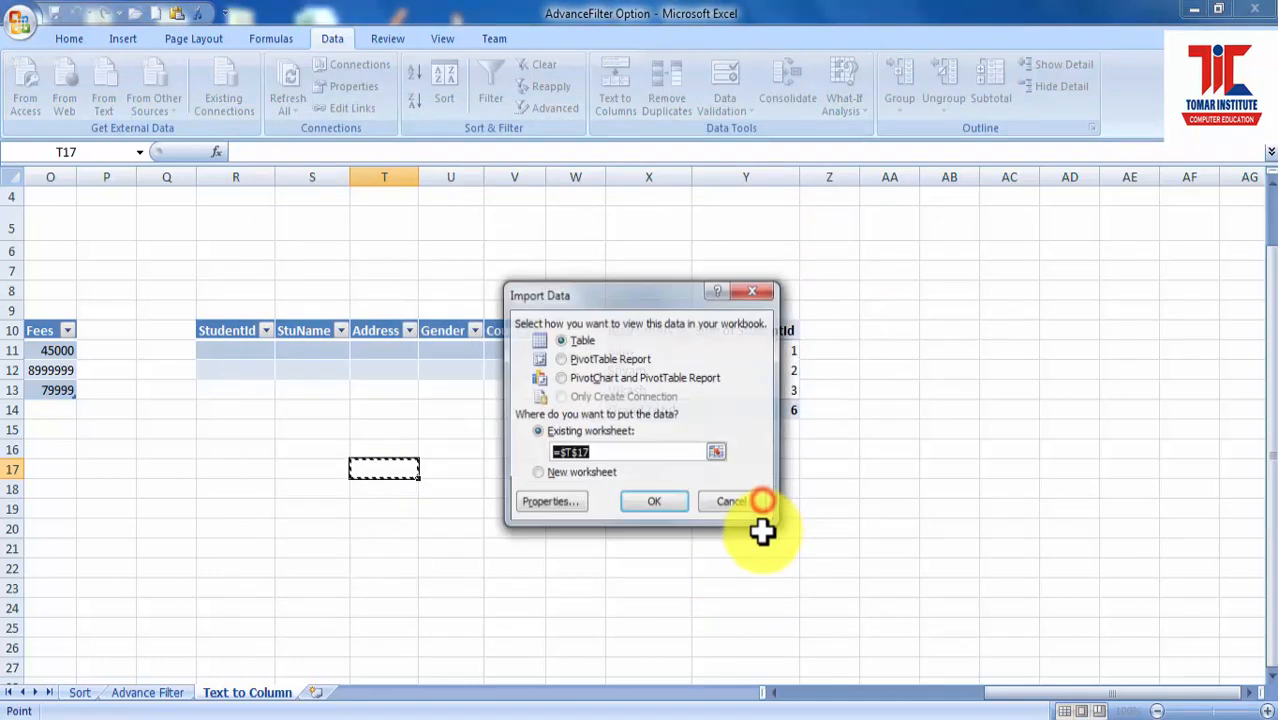
pyautogui.click(559, 379)
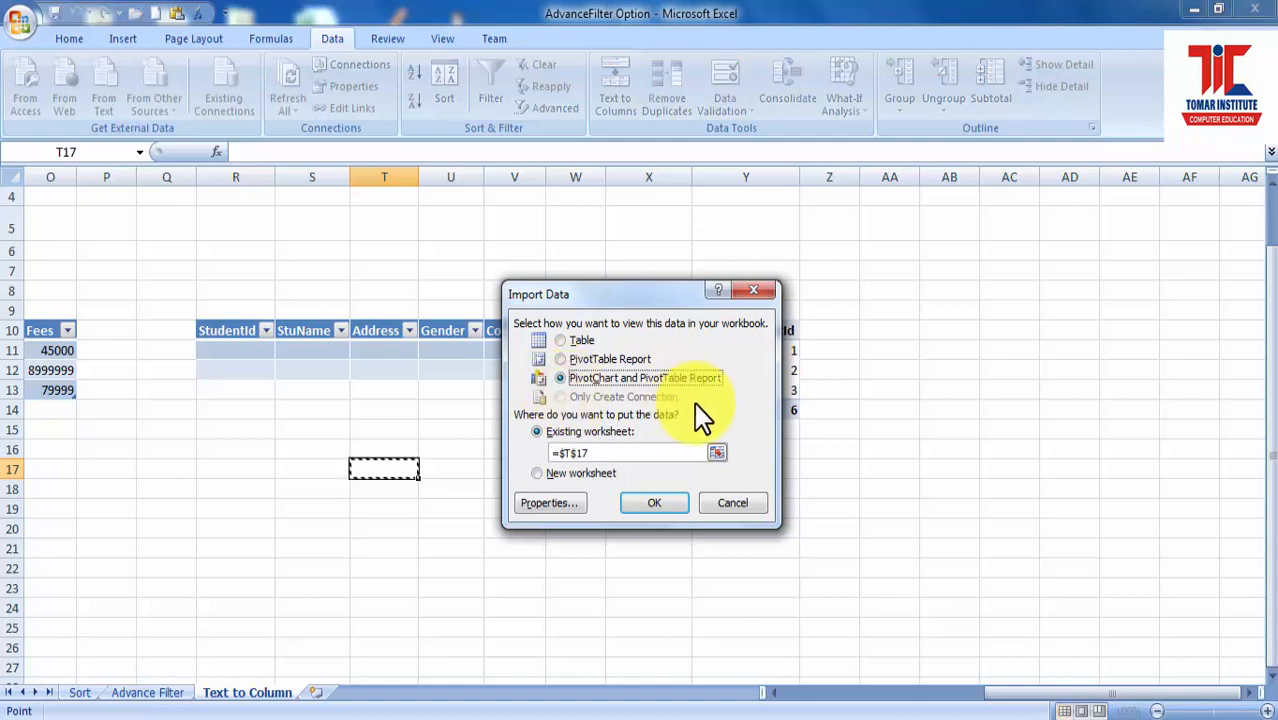
pyautogui.click(658, 503)
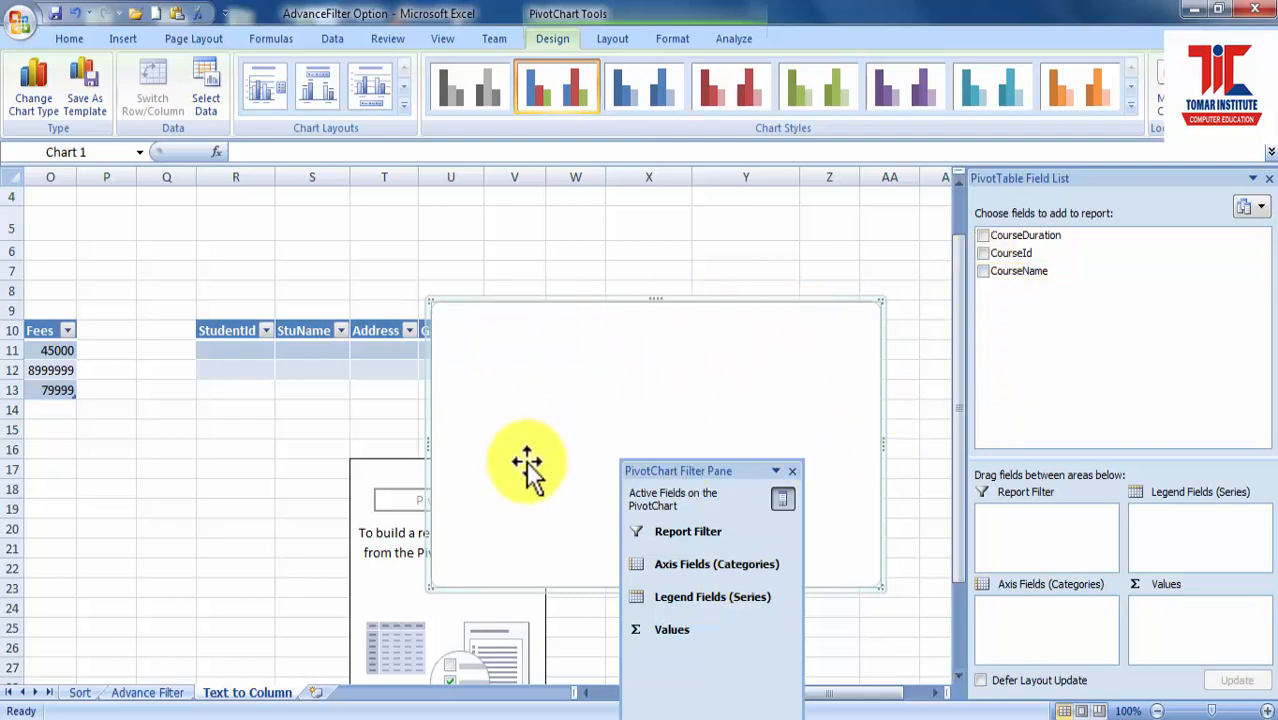
# Plot the sum of CourseId by CourseName in the PivotChart and move the filter pane off the chart
pyautogui.click(984, 272)
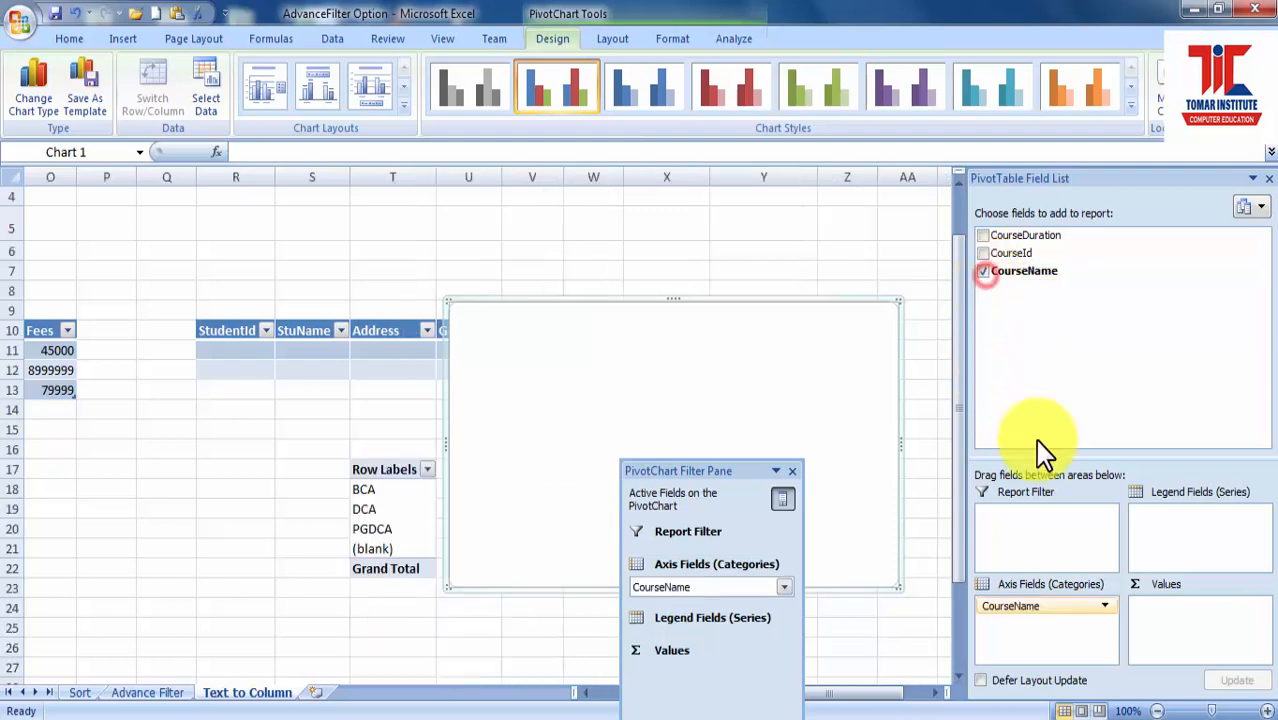
pyautogui.click(981, 254)
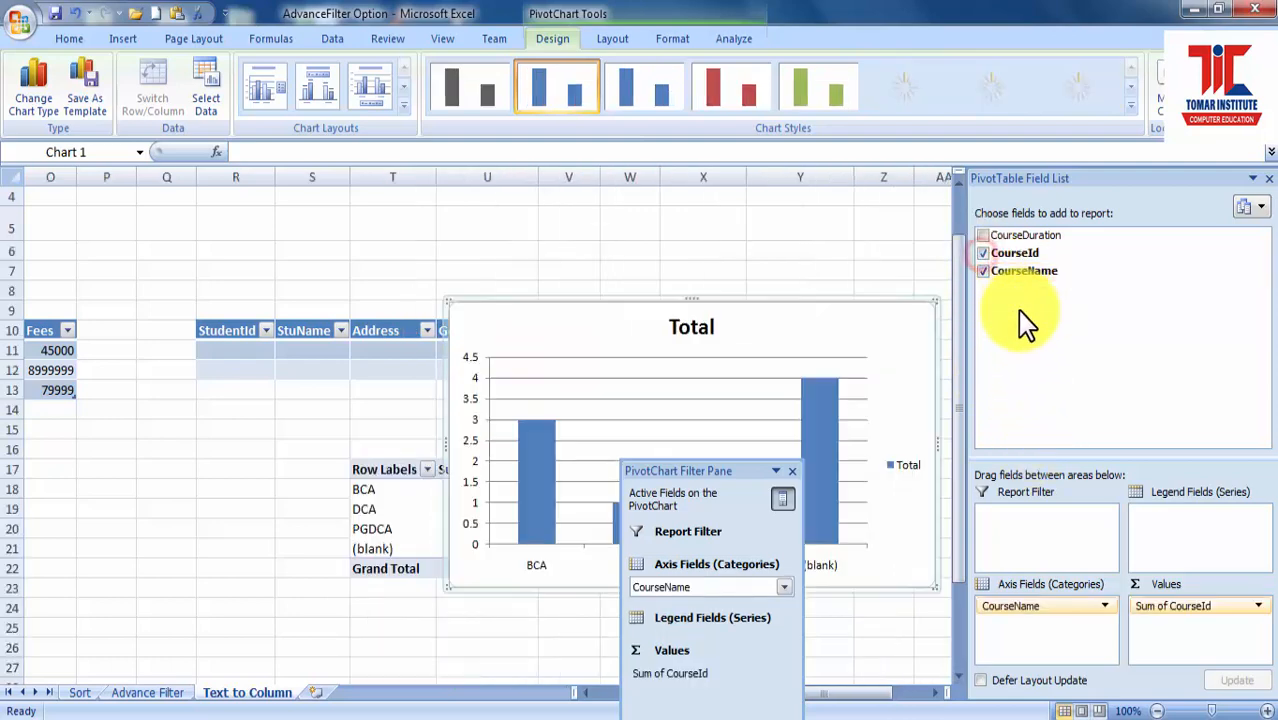
pyautogui.moveTo(678, 480); pyautogui.dragTo(247, 486)
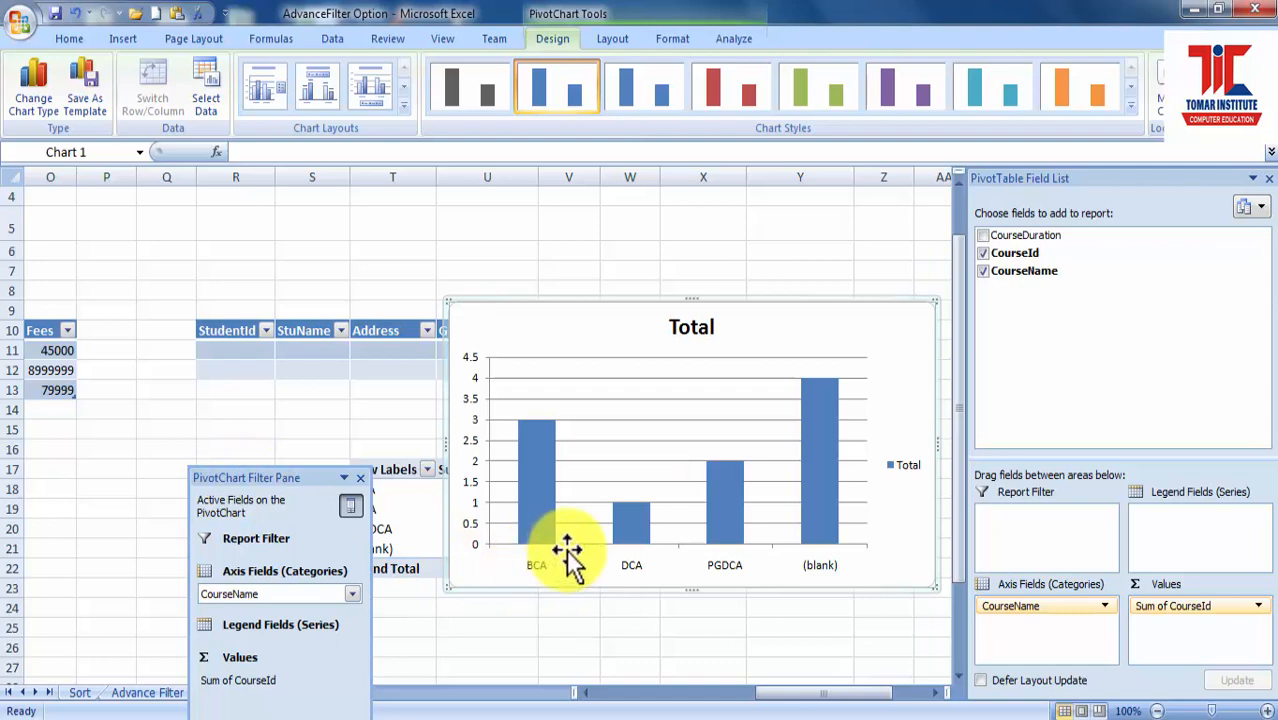
# Remove CourseId from the PivotChart and set its axis fields to CourseDuration followed by CourseName
pyautogui.click(981, 254)
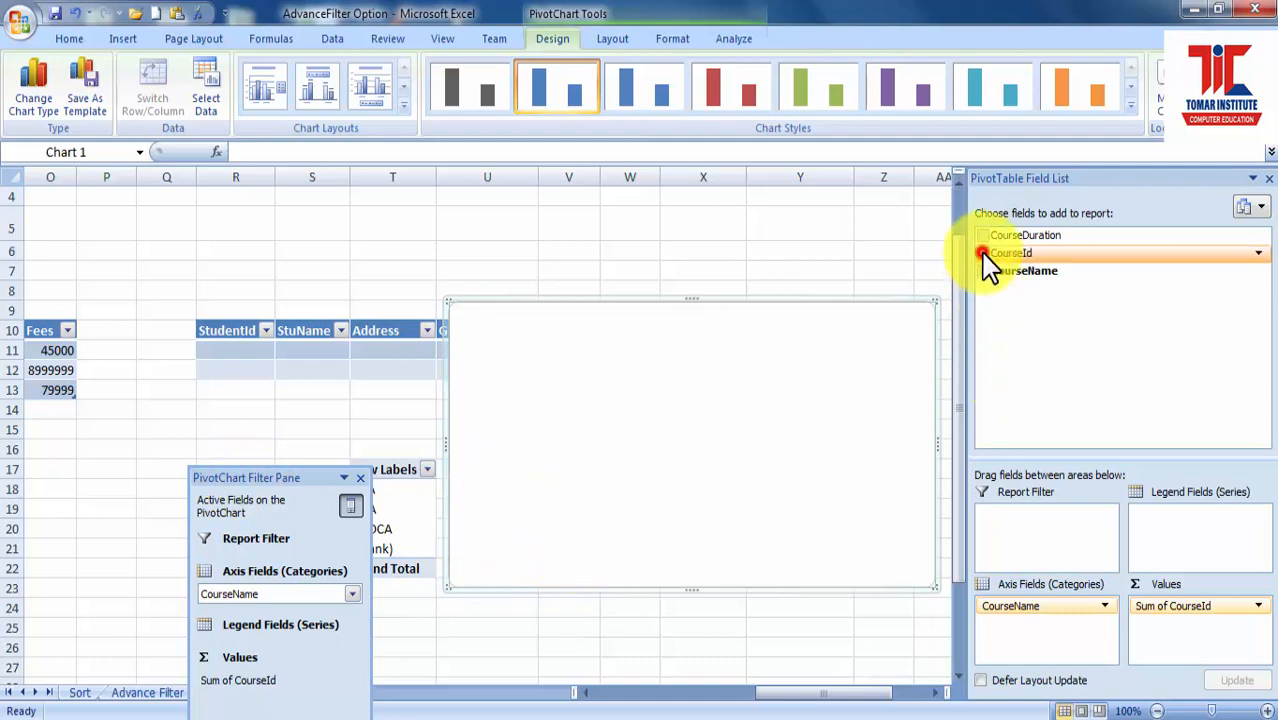
pyautogui.click(982, 235)
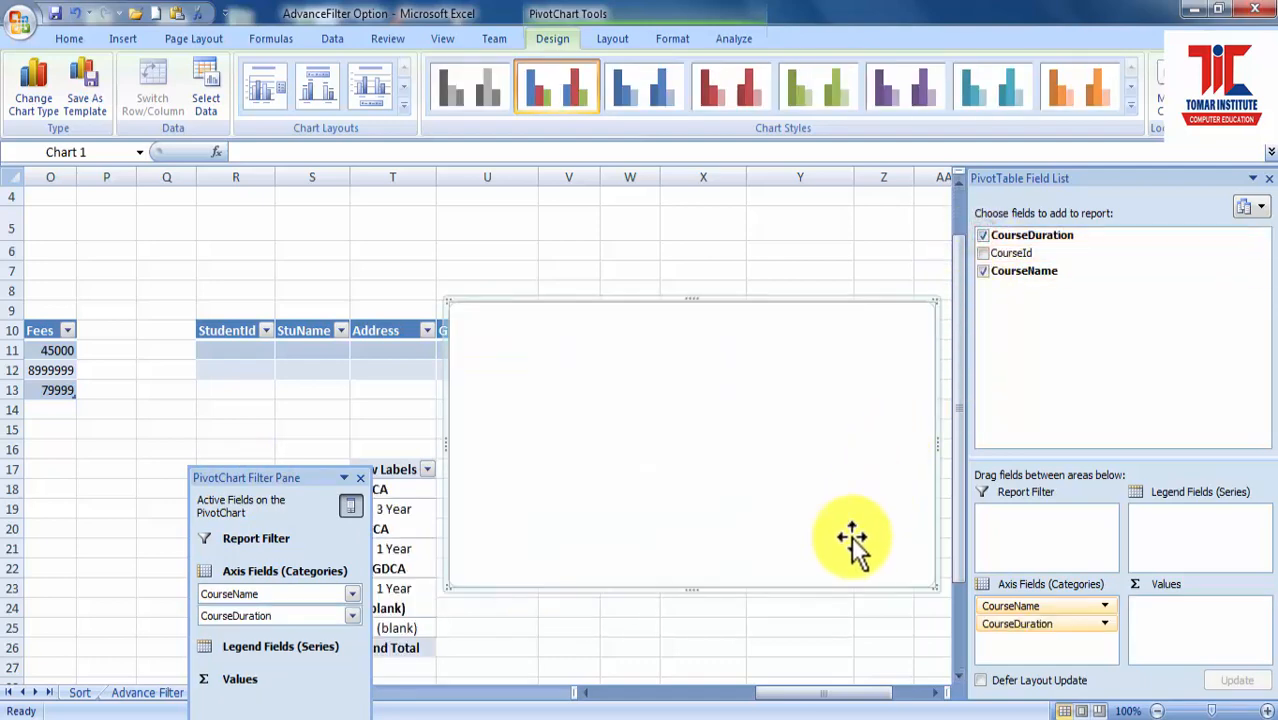
pyautogui.click(983, 237)
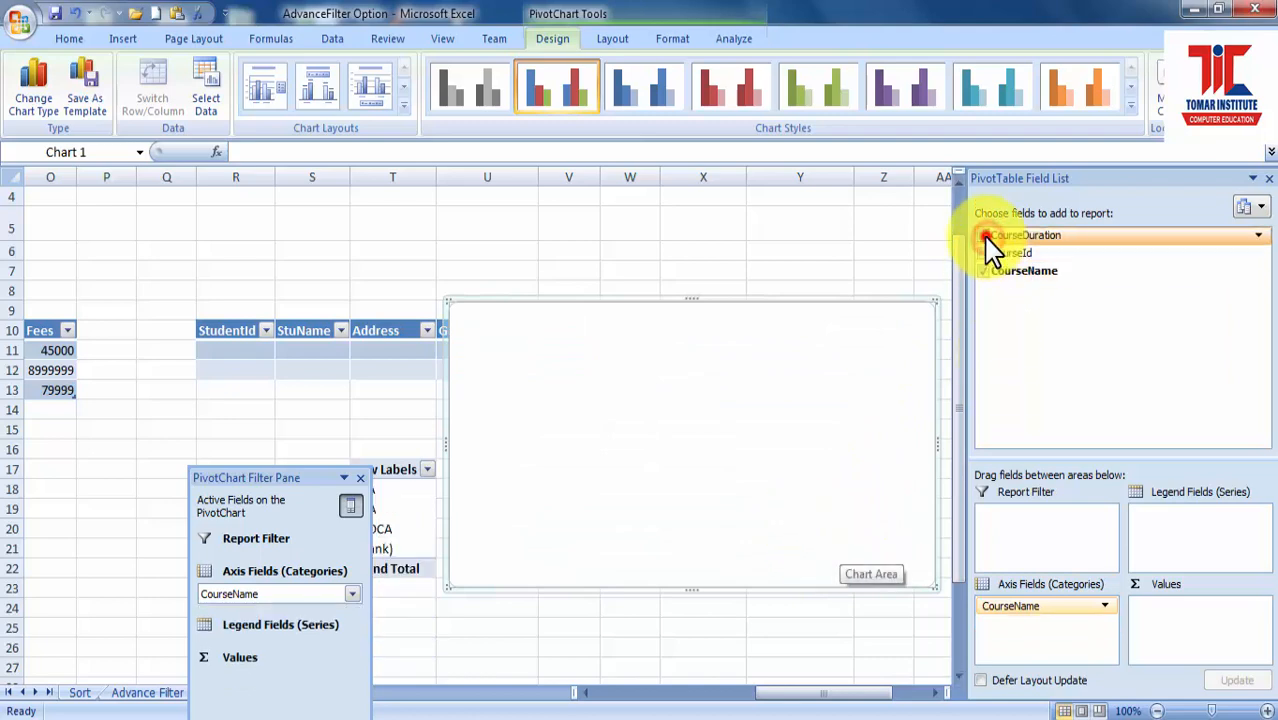
pyautogui.click(983, 237)
pyautogui.click(984, 272)
pyautogui.click(984, 272)
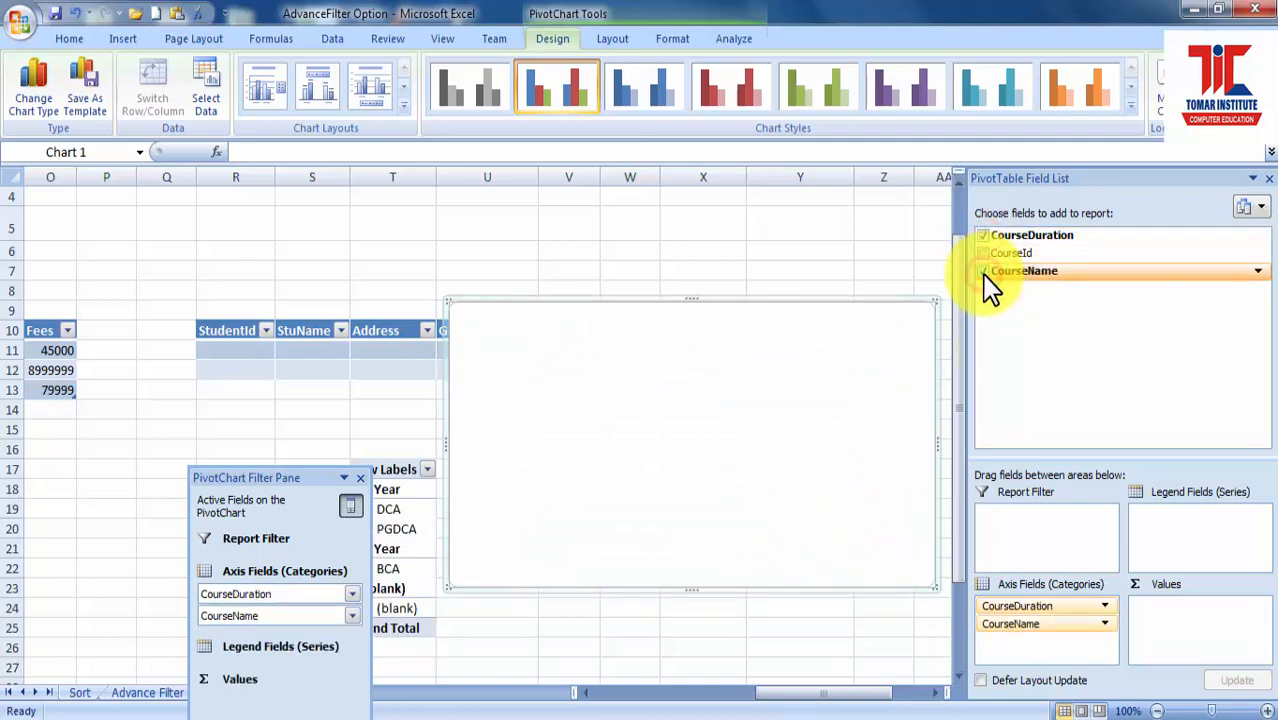
# Move the PivotChart and its filter pane aside so they no longer cover the PivotTable's row labels at T17
pyautogui.moveTo(620, 518); pyautogui.dragTo(340, 428)
pyautogui.moveTo(532, 440); pyautogui.dragTo(810, 630)
pyautogui.moveTo(245, 480); pyautogui.dragTo(100, 462)
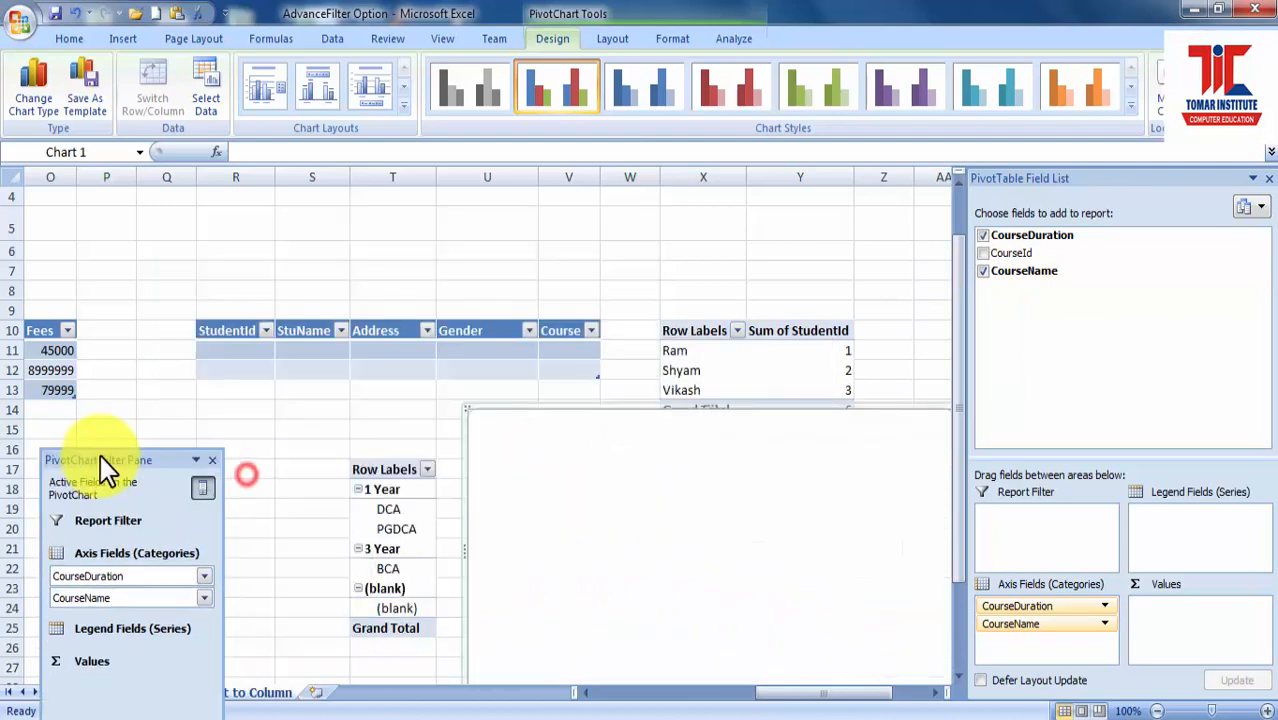
pyautogui.moveTo(650, 534); pyautogui.dragTo(642, 434)
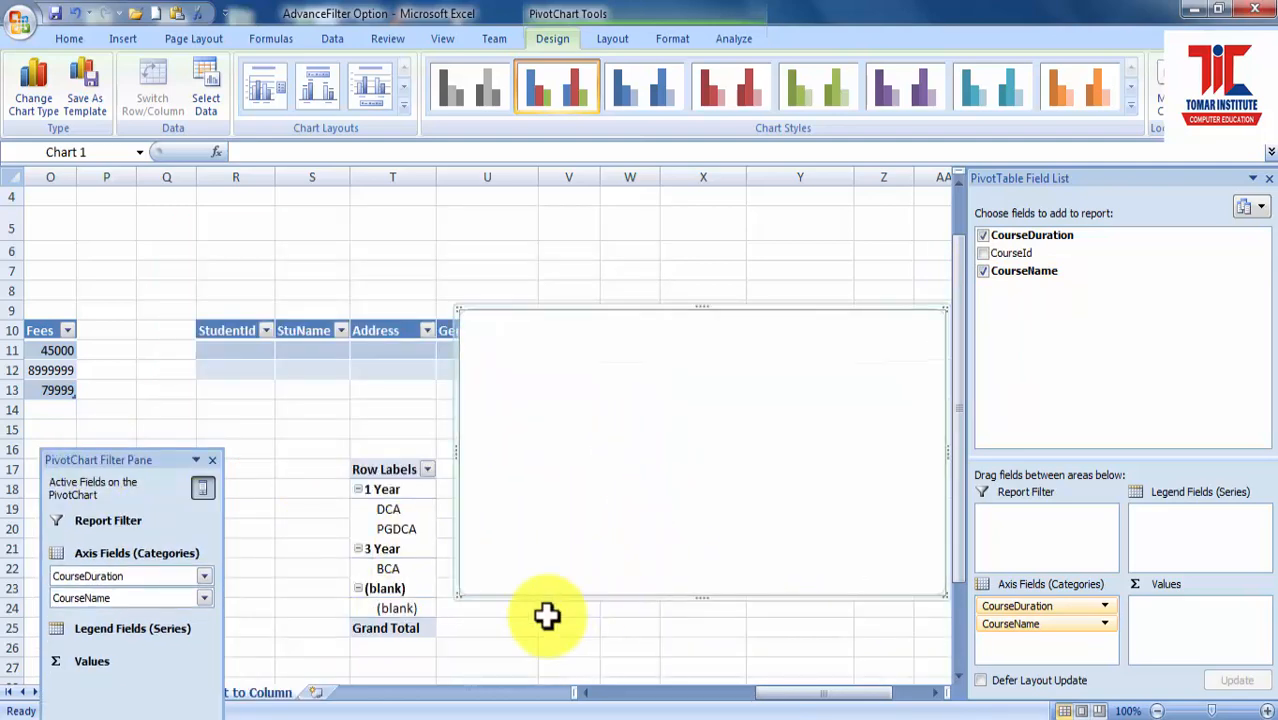
pyautogui.moveTo(804, 700); pyautogui.dragTo(815, 697)
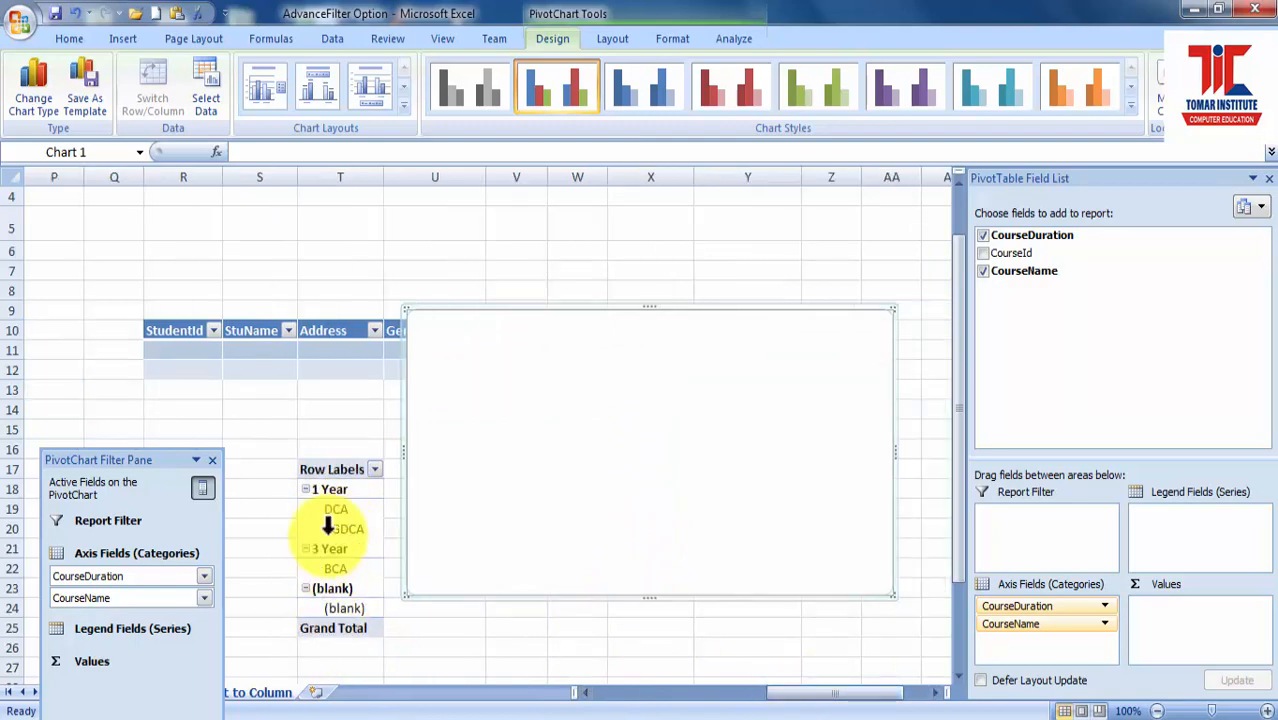
pyautogui.click(563, 400)
pyautogui.moveTo(485, 325); pyautogui.dragTo(508, 415)
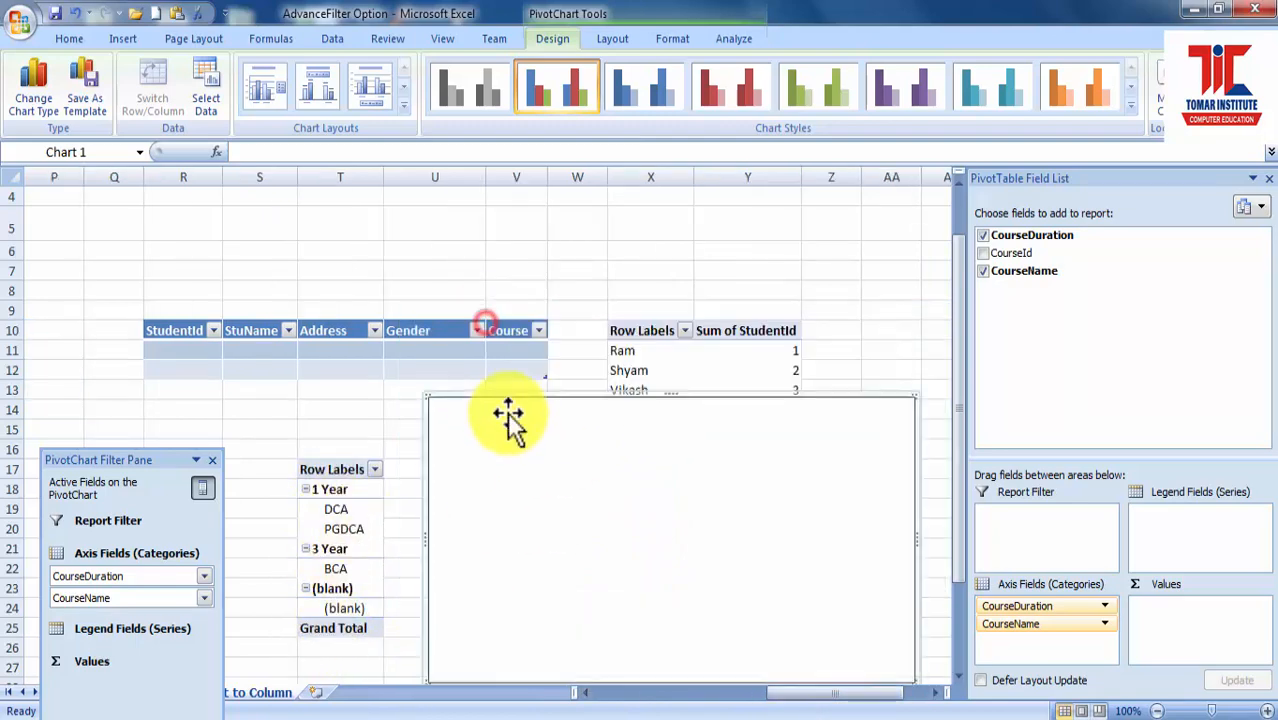
# Add CourseId as the summed value and place the PivotChart directly below the course PivotTable
pyautogui.click(984, 254)
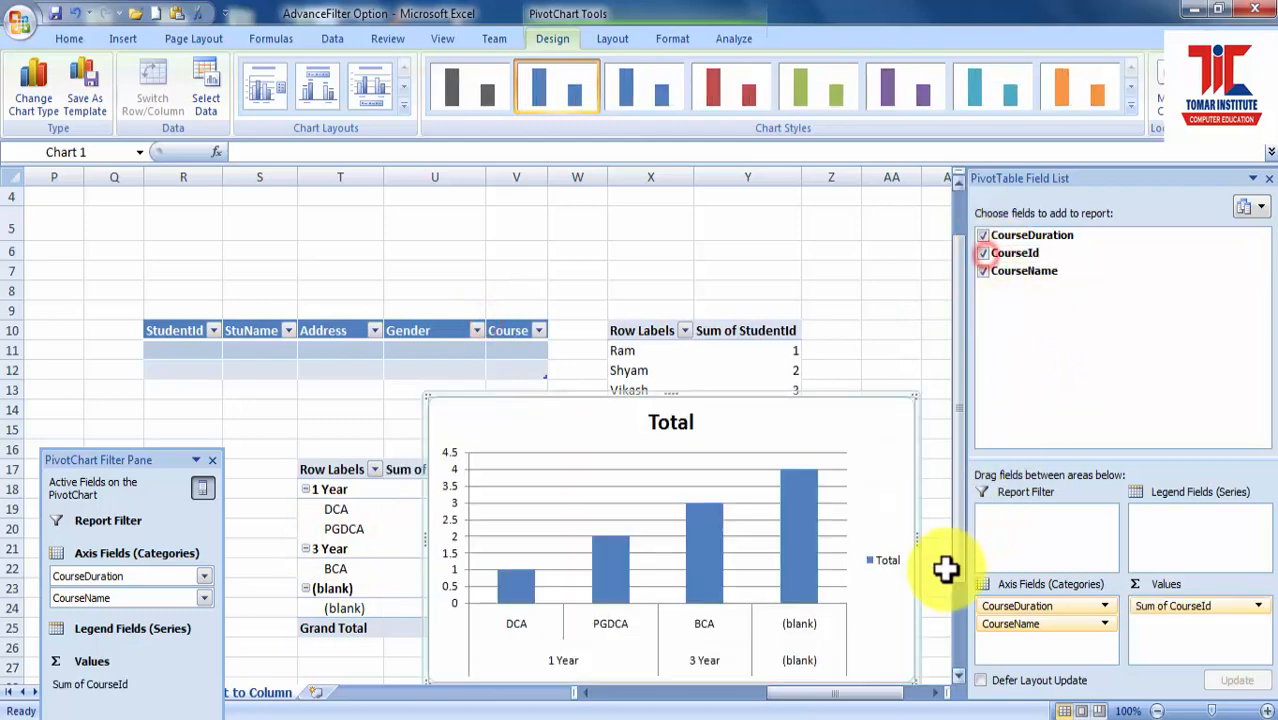
pyautogui.moveTo(957, 536); pyautogui.dragTo(965, 605)
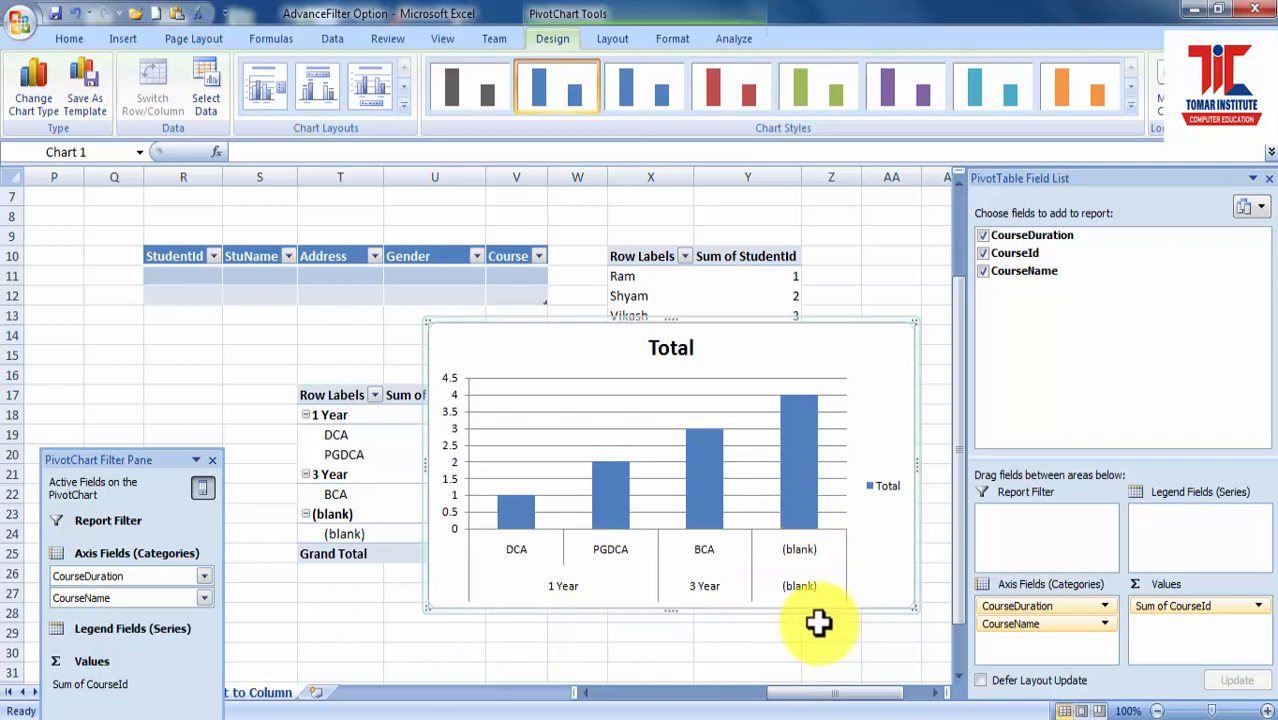
pyautogui.moveTo(442, 323); pyautogui.dragTo(305, 585)
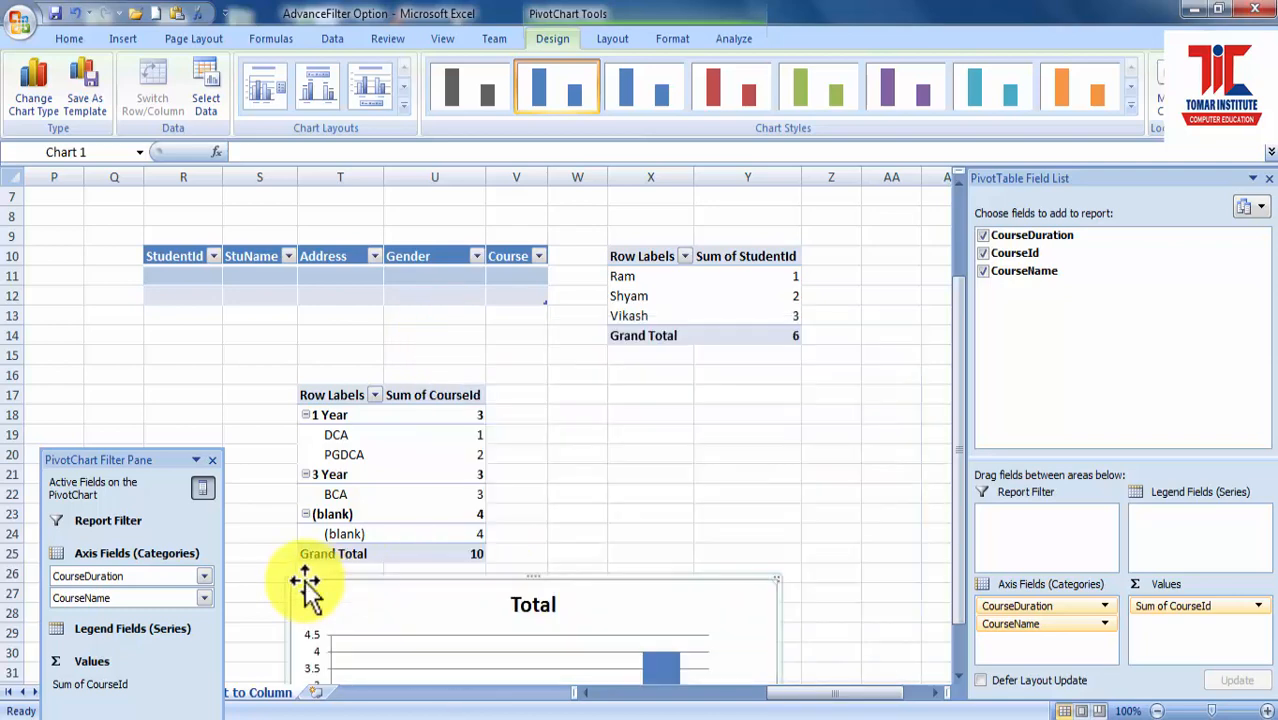
pyautogui.scroll(-1, 960, 534)
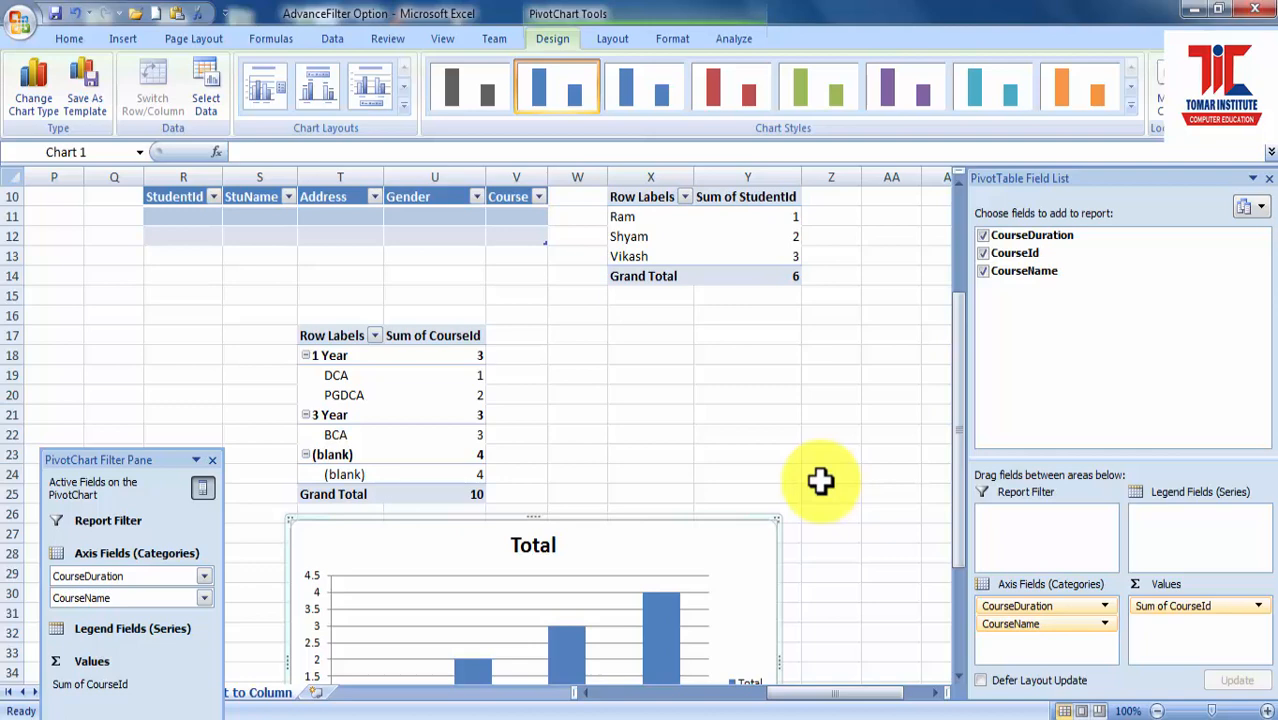
# Try the external data import commands with the chart selected, and select empty cell X19 outside the chart
pyautogui.click(334, 40)
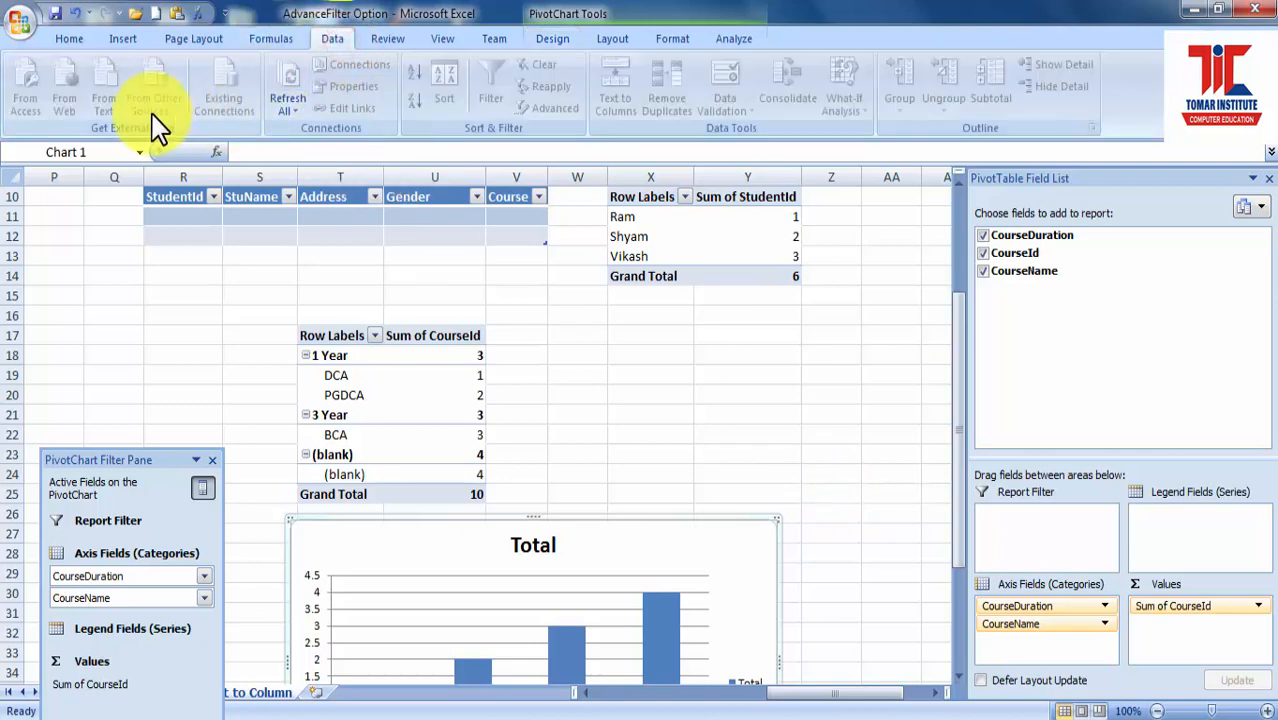
pyautogui.click(36, 102)
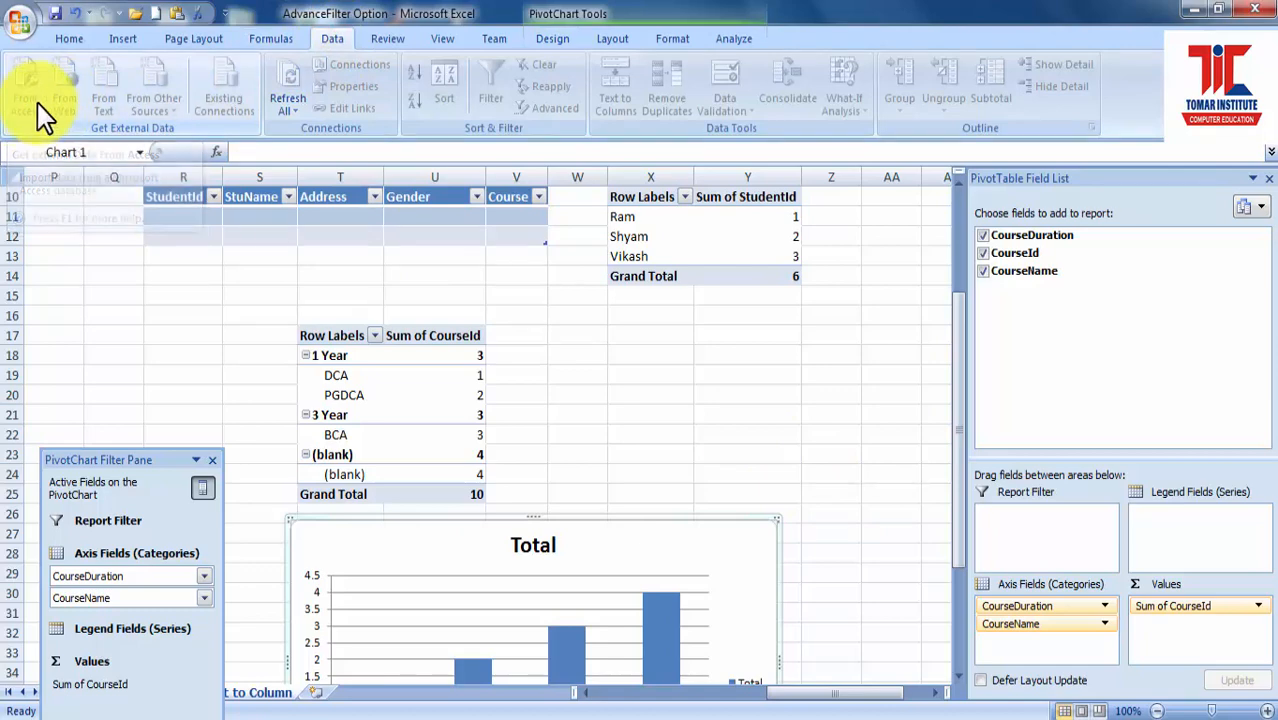
pyautogui.click(142, 103)
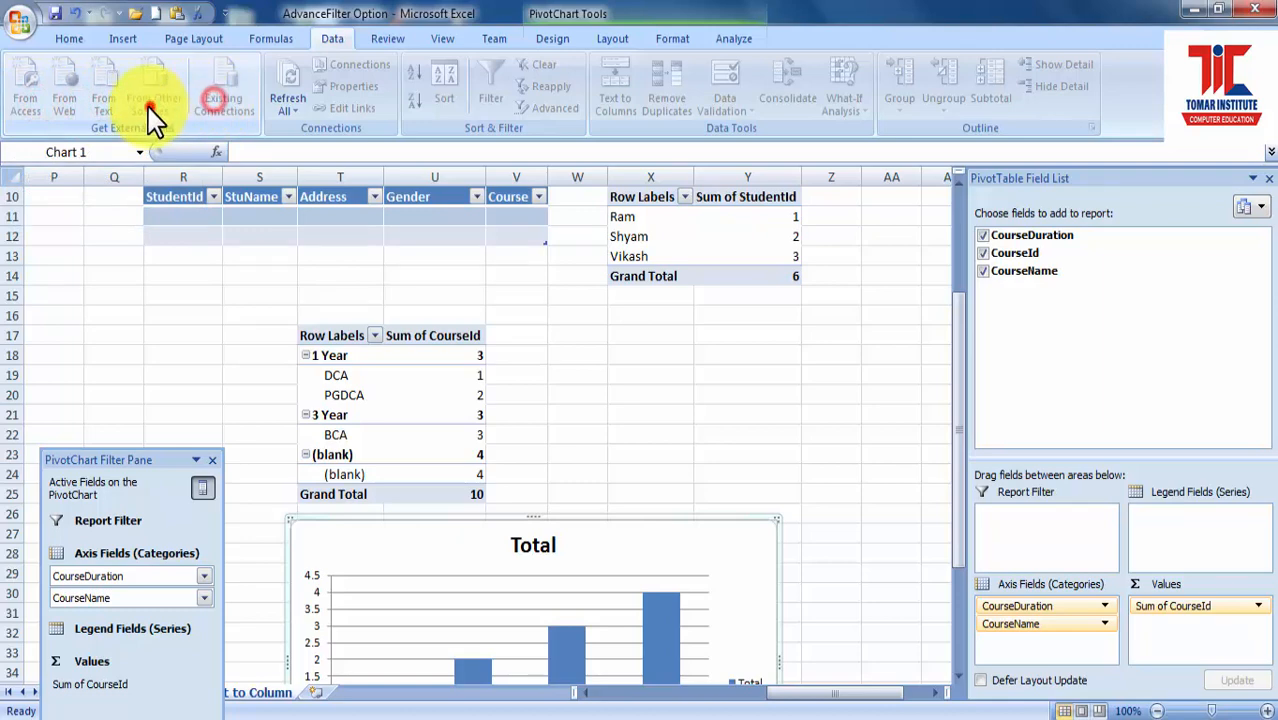
pyautogui.click(620, 432)
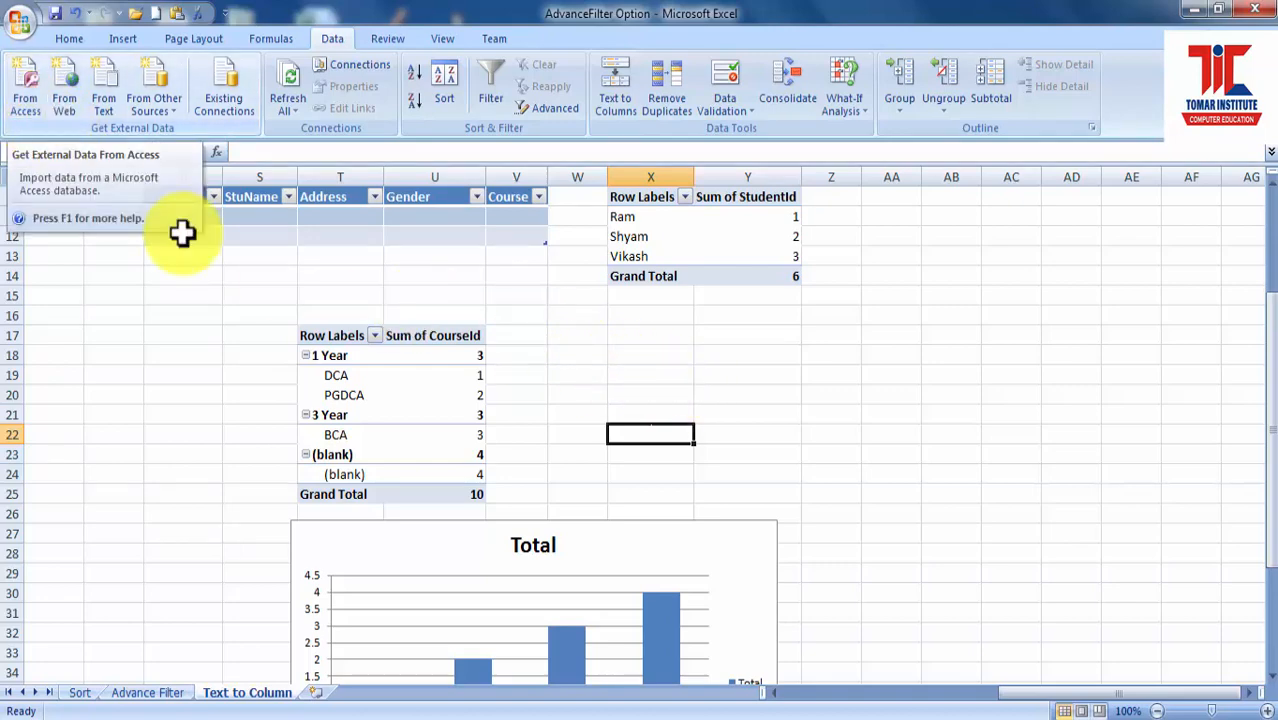
pyautogui.click(645, 377)
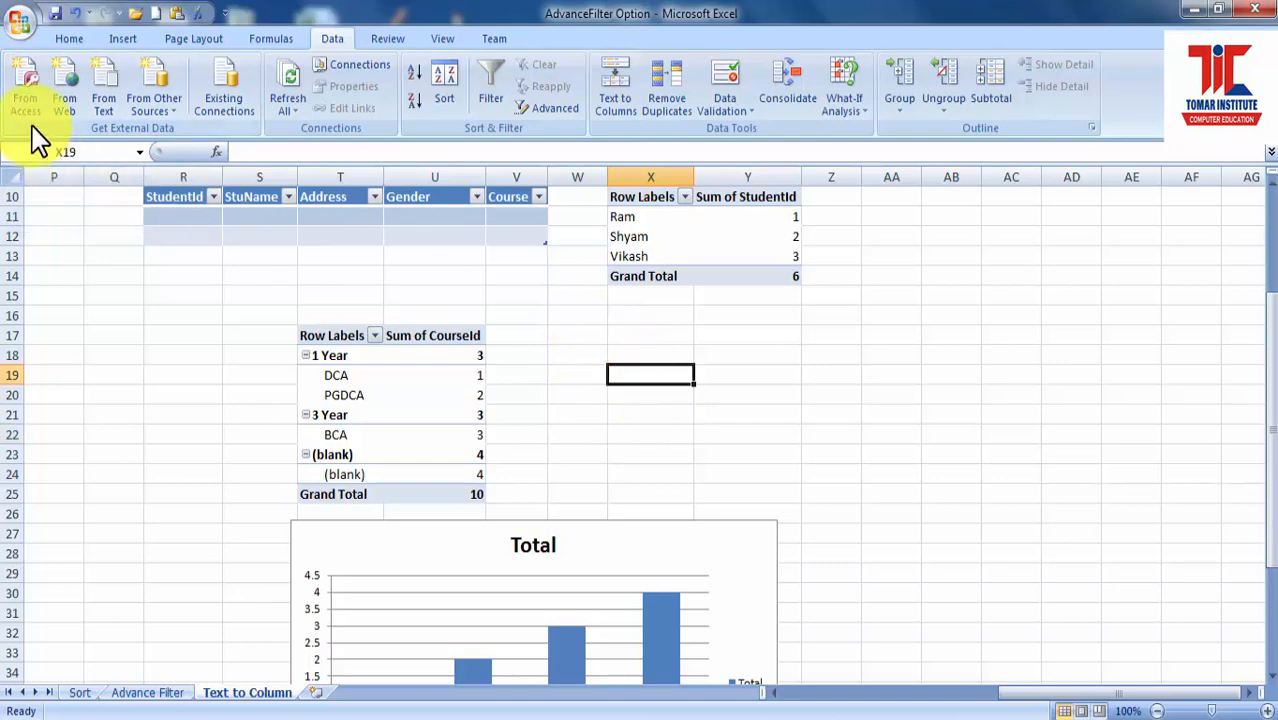